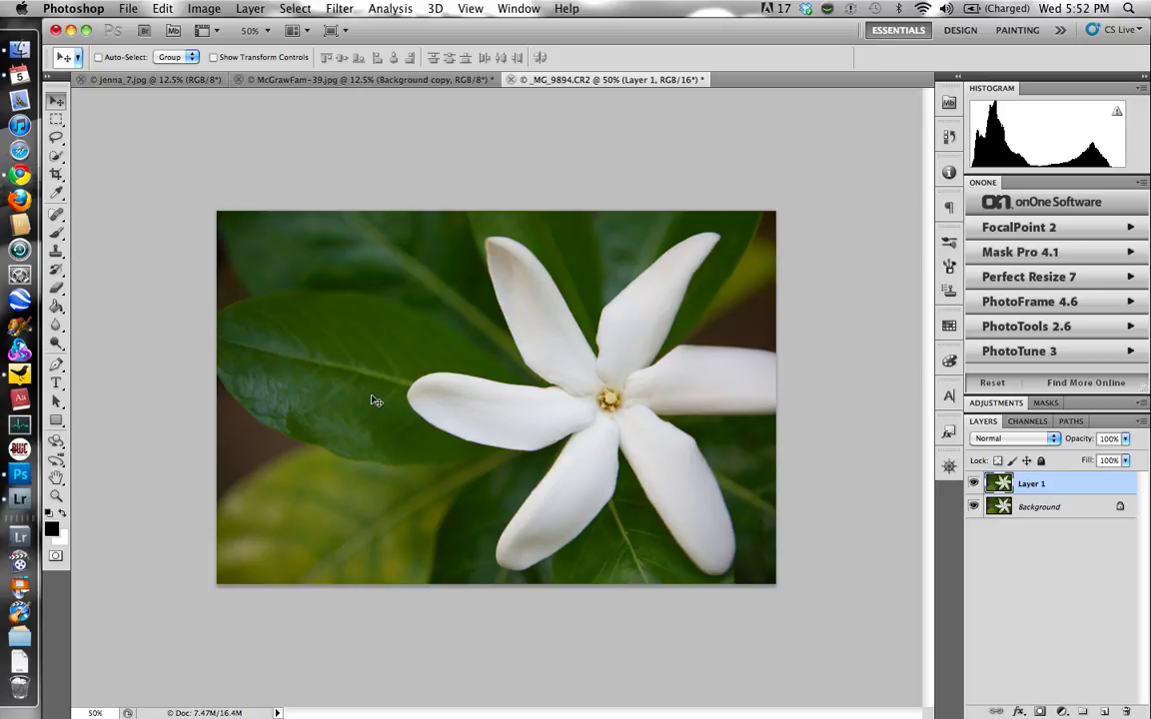
Open the flower layer in Mask Pro 4.1 from the onOne panel.
click(1011, 255)
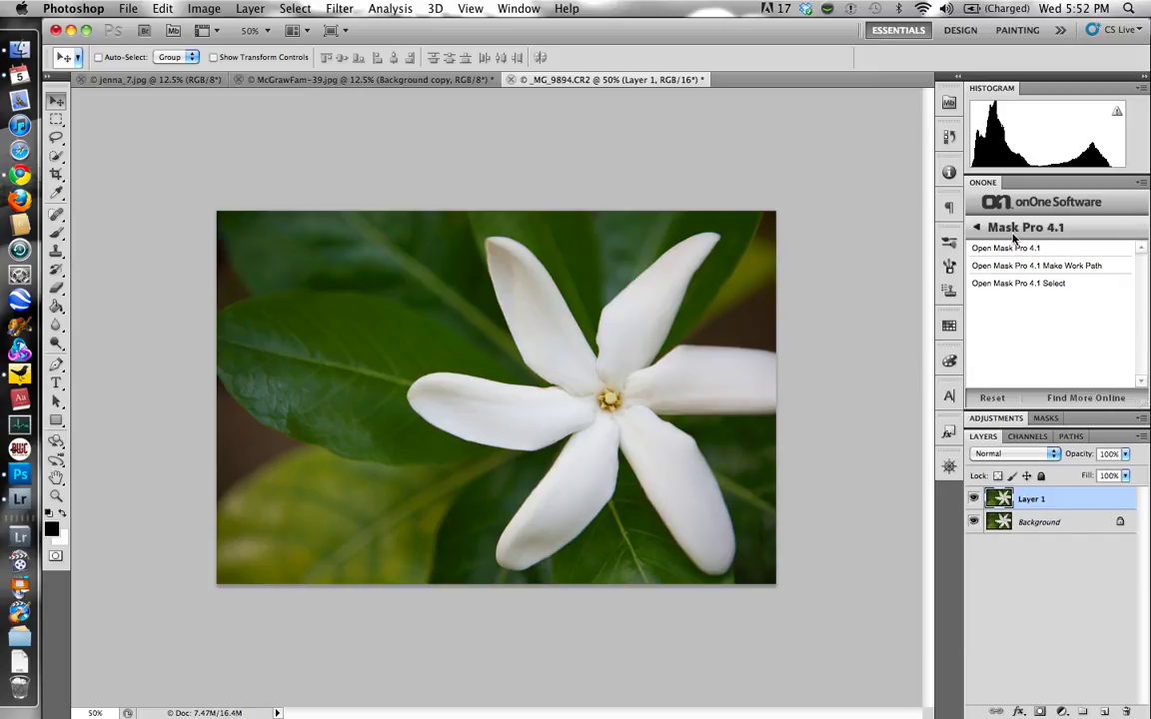
click(1014, 218)
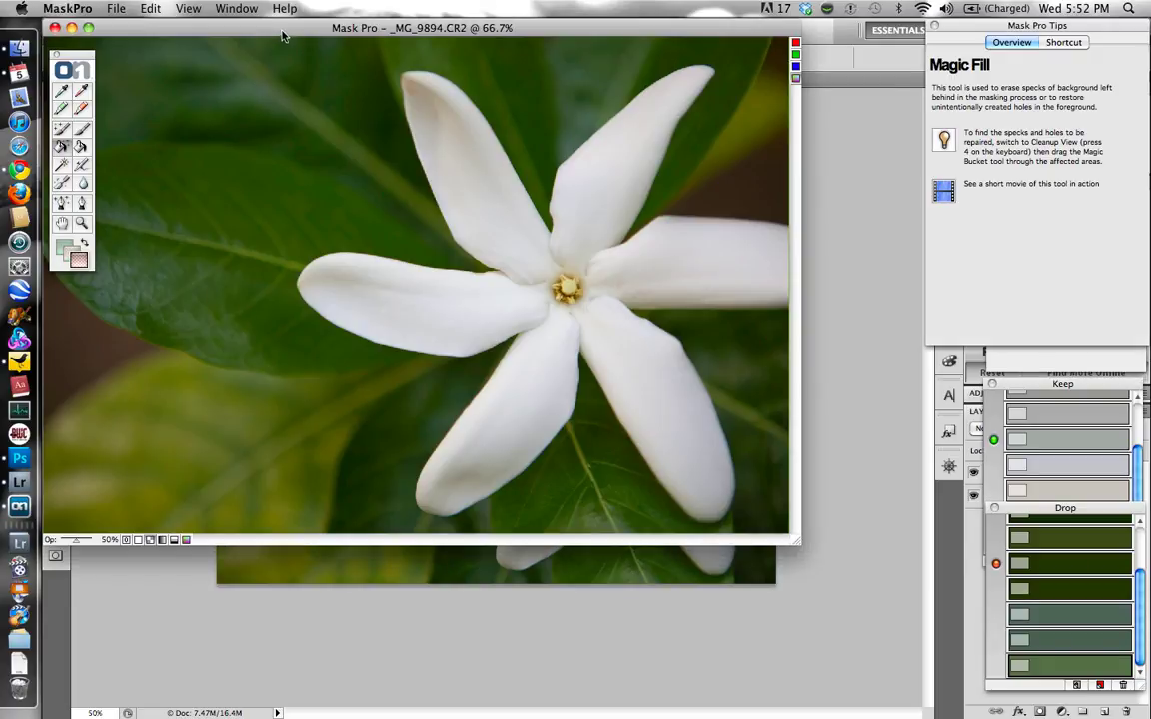
Reposition the Mask Pro image window, tool palette and Tips panel.
drag(261, 28, 339, 76)
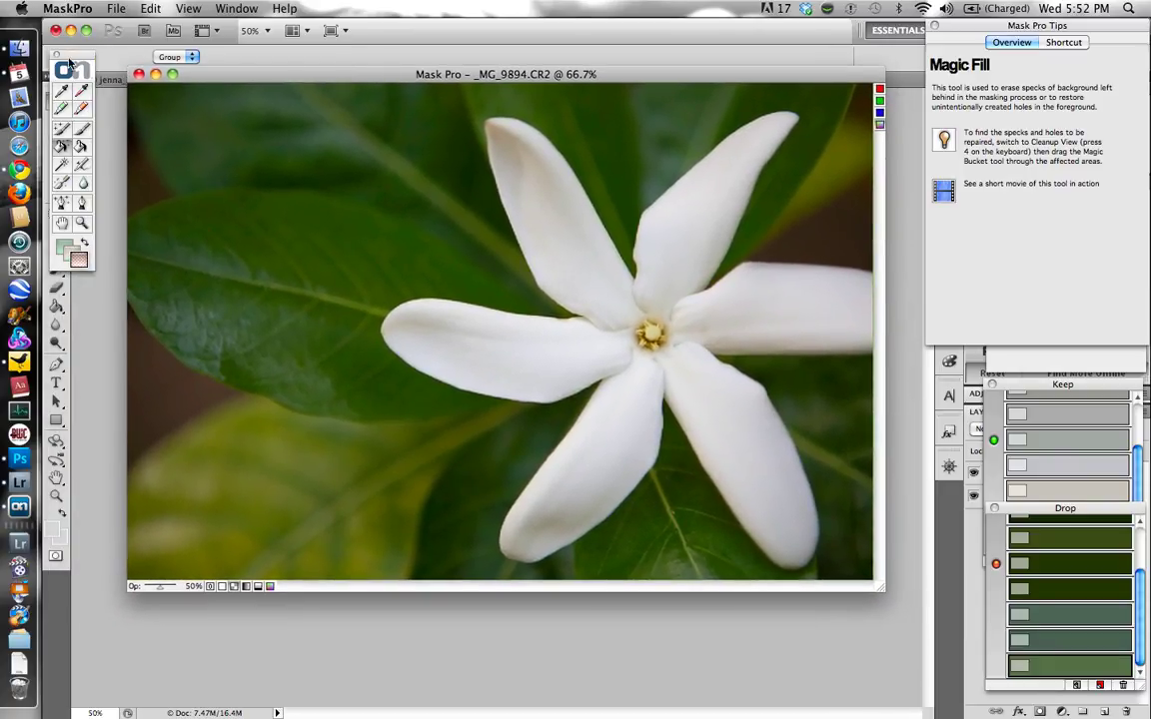
drag(75, 58, 106, 90)
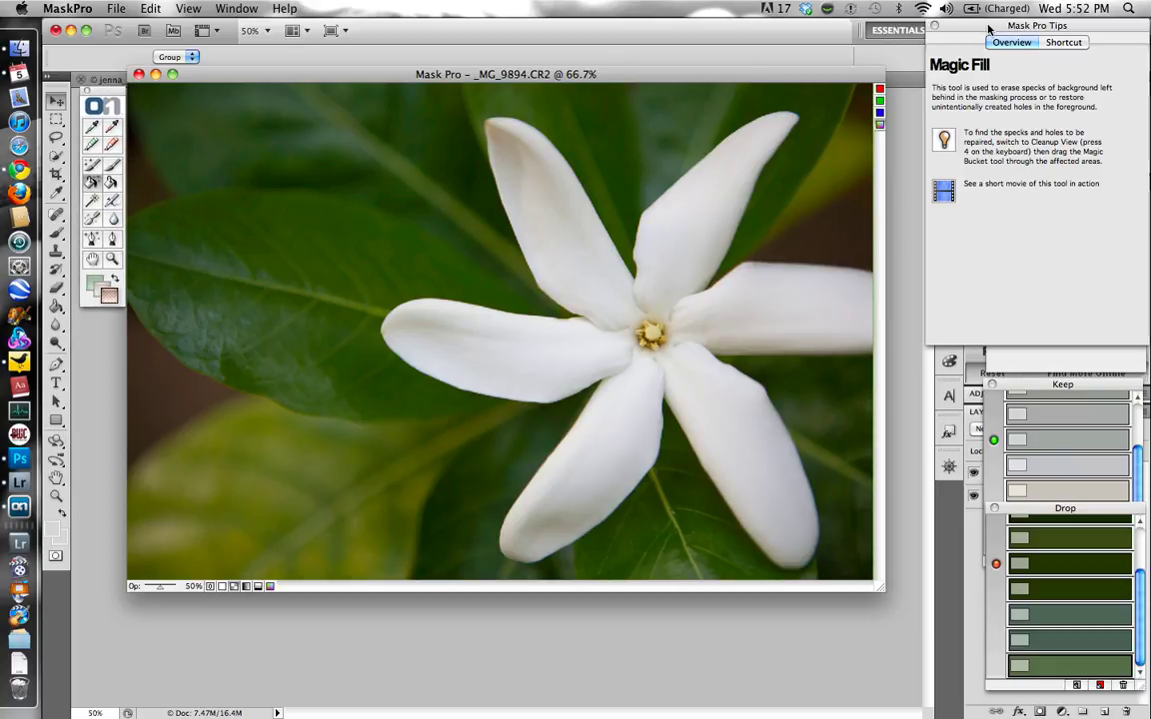
drag(997, 28, 949, 26)
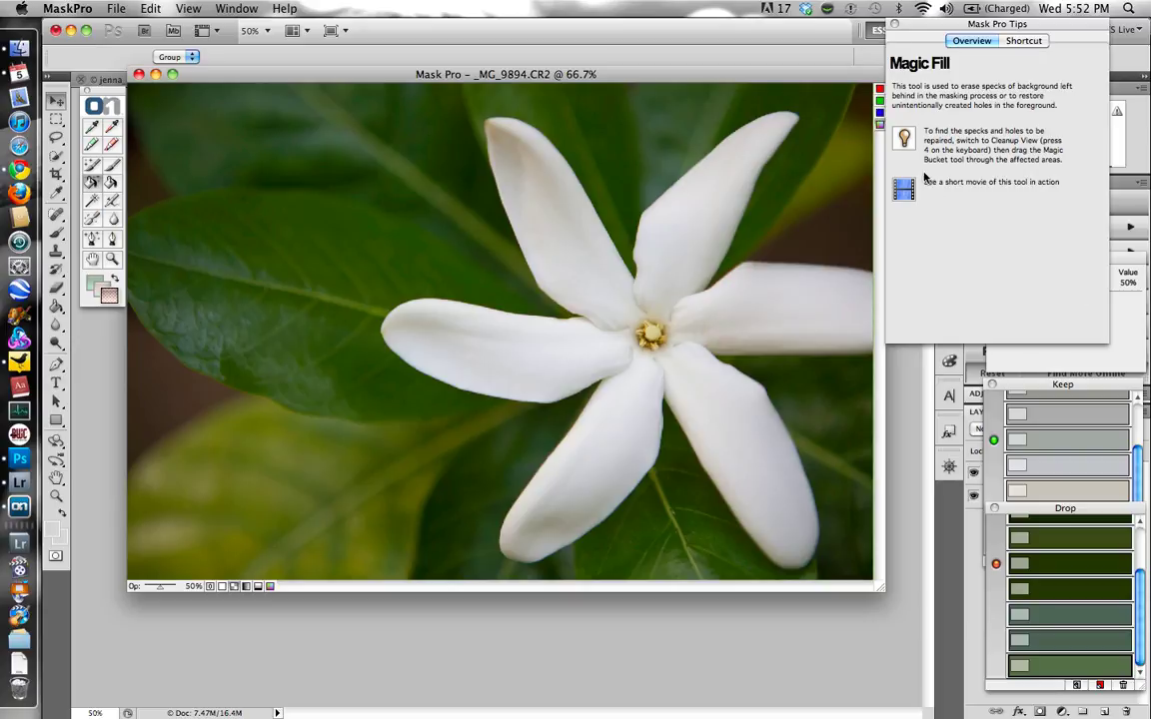
click(1122, 205)
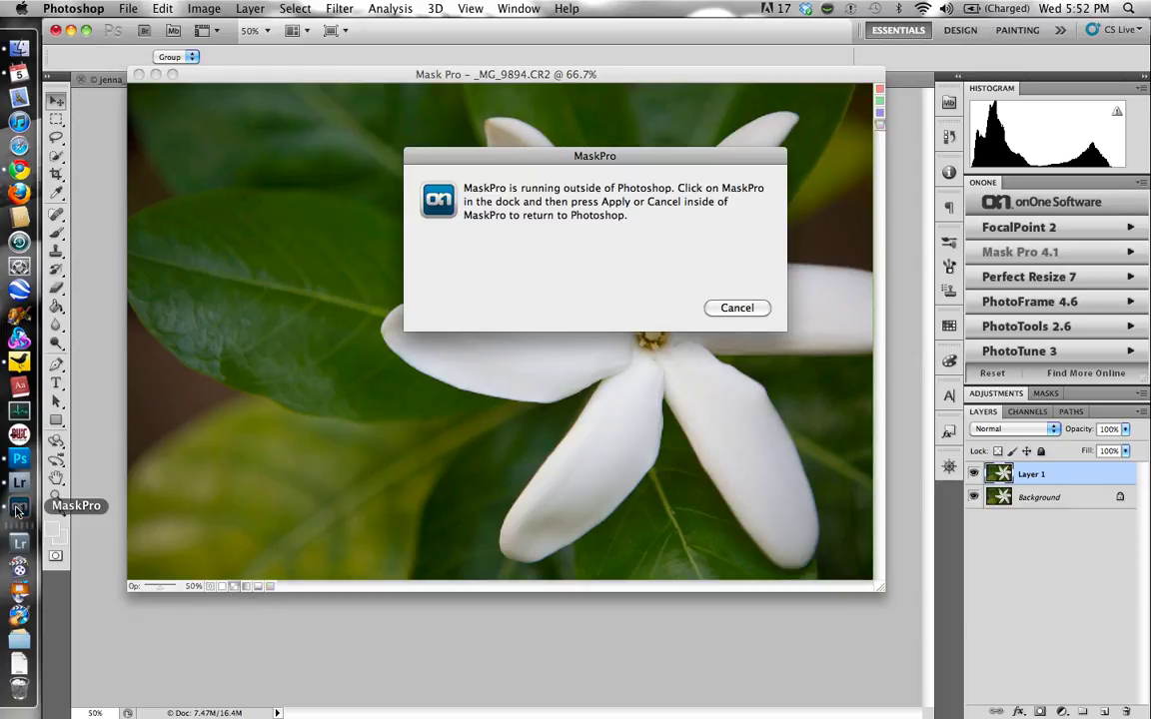
click(14, 456)
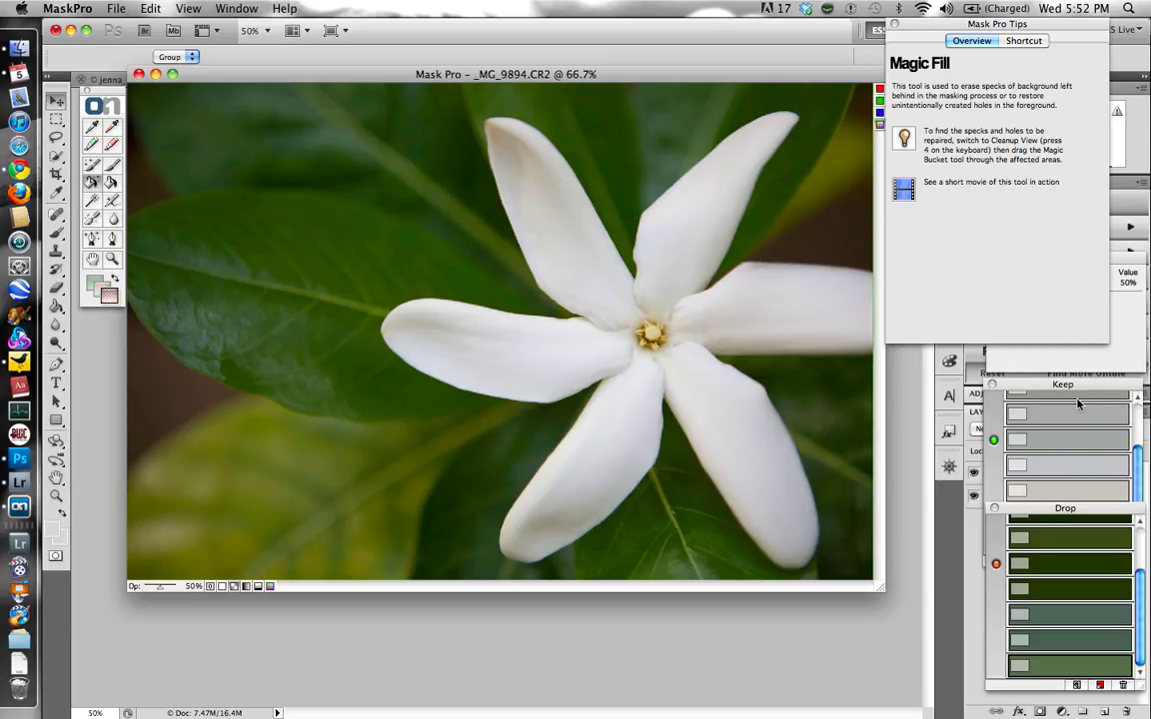
Stack the Tool Options, Keep and Drop palettes under the Tips panel, then delete a saved Keep colour.
drag(1069, 258, 973, 225)
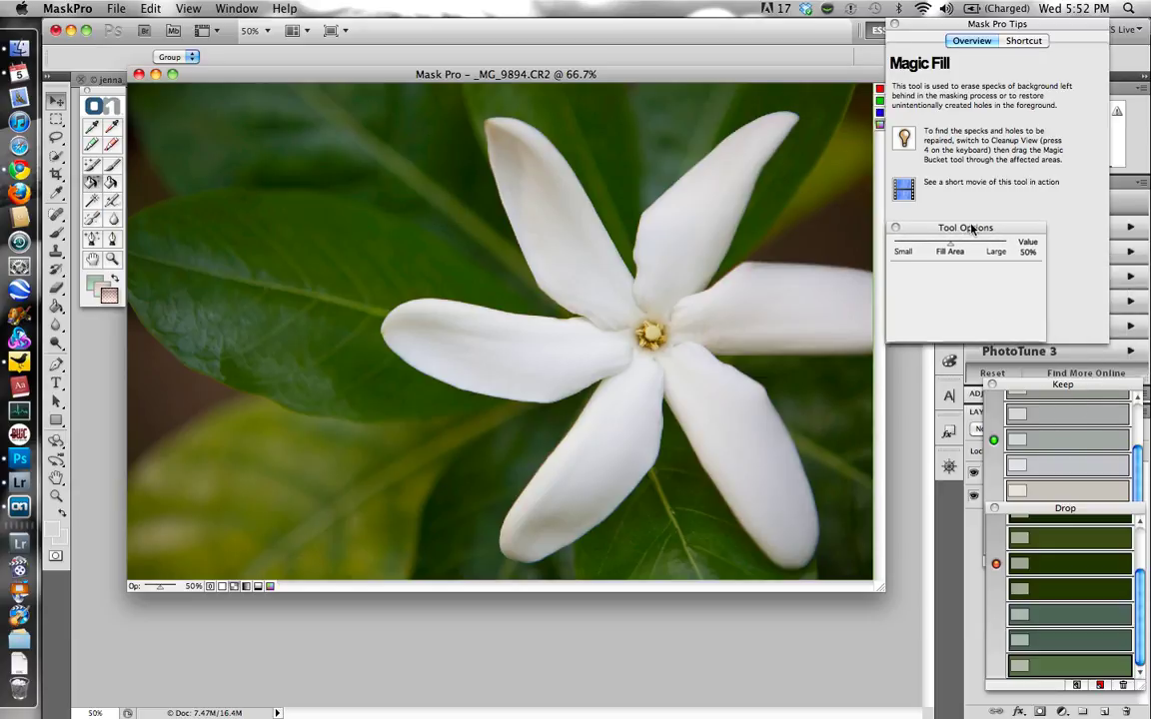
drag(1049, 383, 952, 279)
drag(1059, 513, 960, 475)
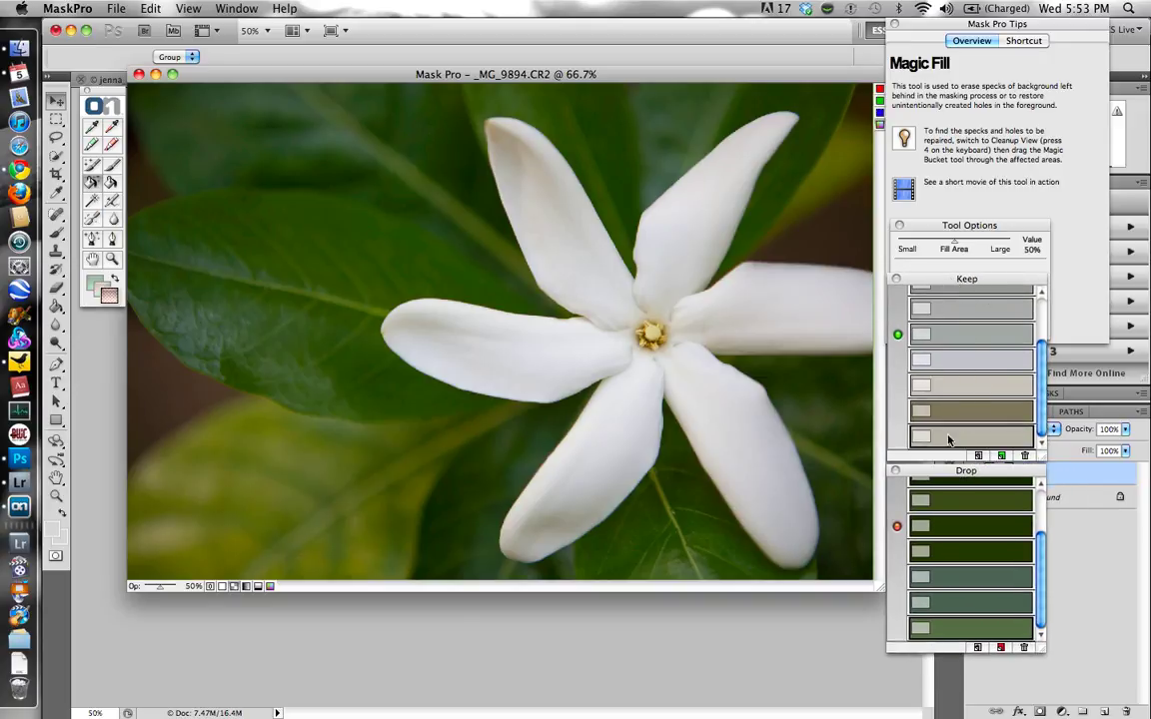
click(1023, 456)
Delete all remaining saved colours from the Keep and Drop palettes.
click(1023, 457)
click(1024, 456)
click(1024, 457)
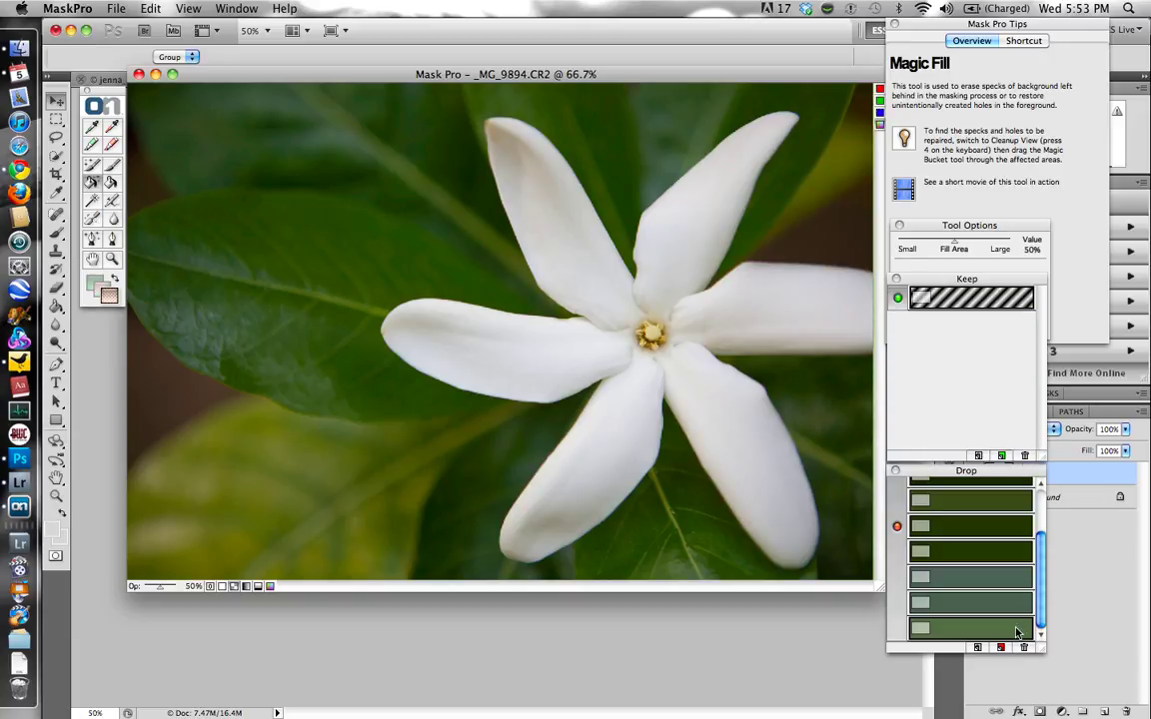
click(1024, 647)
click(1024, 647)
click(1024, 648)
click(1024, 648)
click(1024, 647)
click(1023, 647)
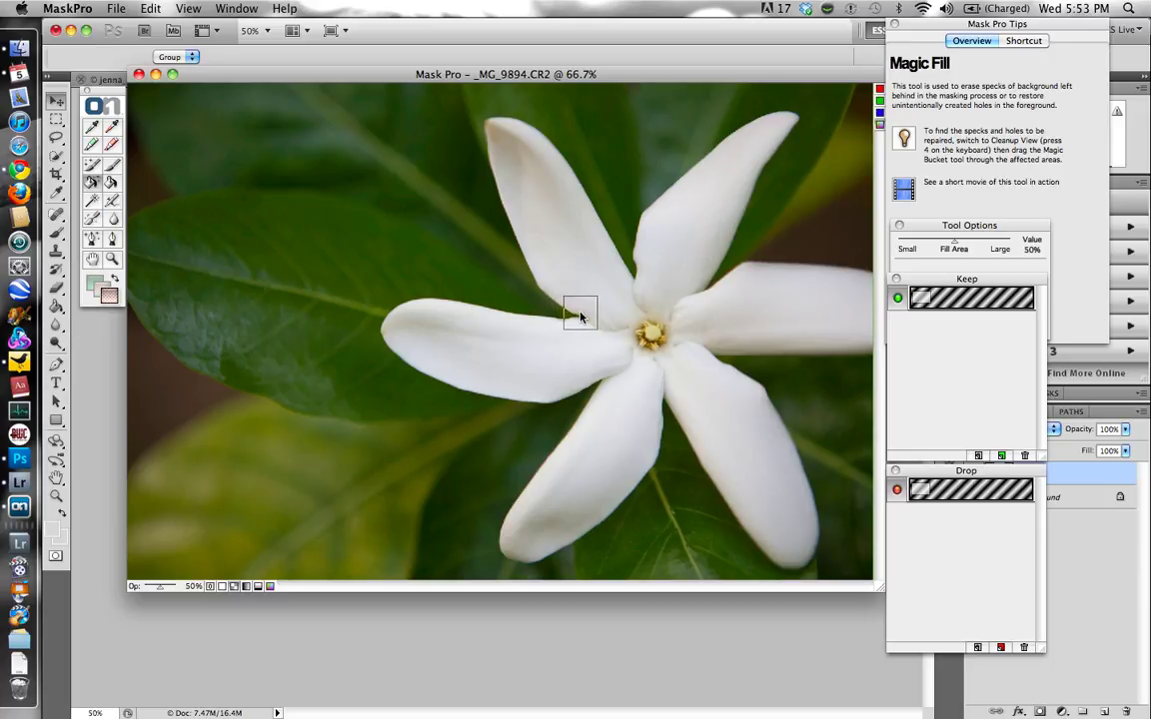
Choose the Magic Brush and shrink its edge and size to 72%.
click(91, 164)
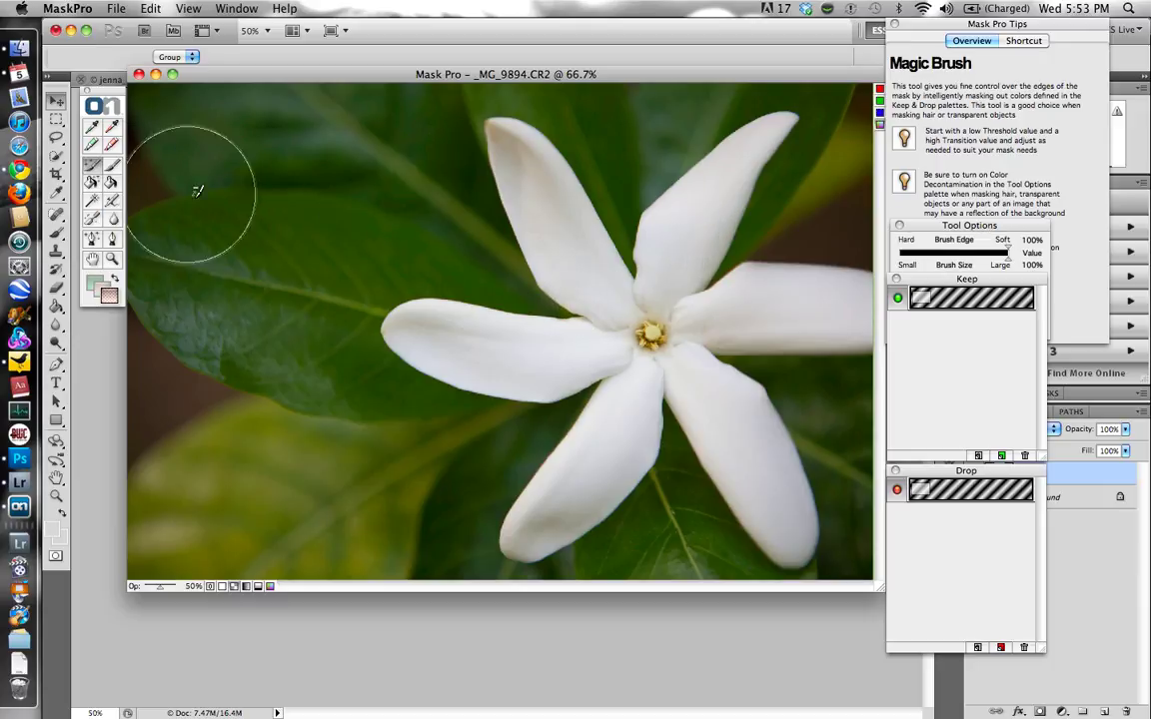
key(bracketleft)
key(bracketleft)
key(bracketleft)
key(bracketleft)
key(bracketleft)
key(bracketleft)
key(bracketleft)
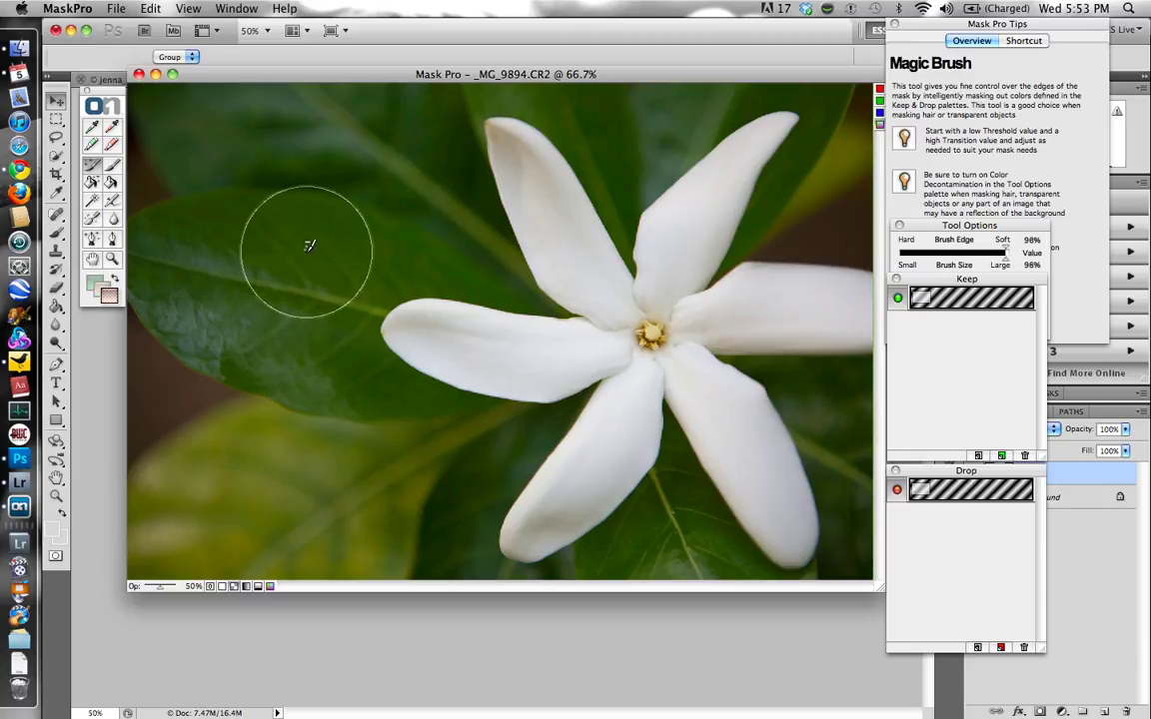
key(bracketleft)
key(bracketleft)
key(bracketleft)
key(bracketleft)
key(bracketleft)
key(bracketleft)
key(bracketleft)
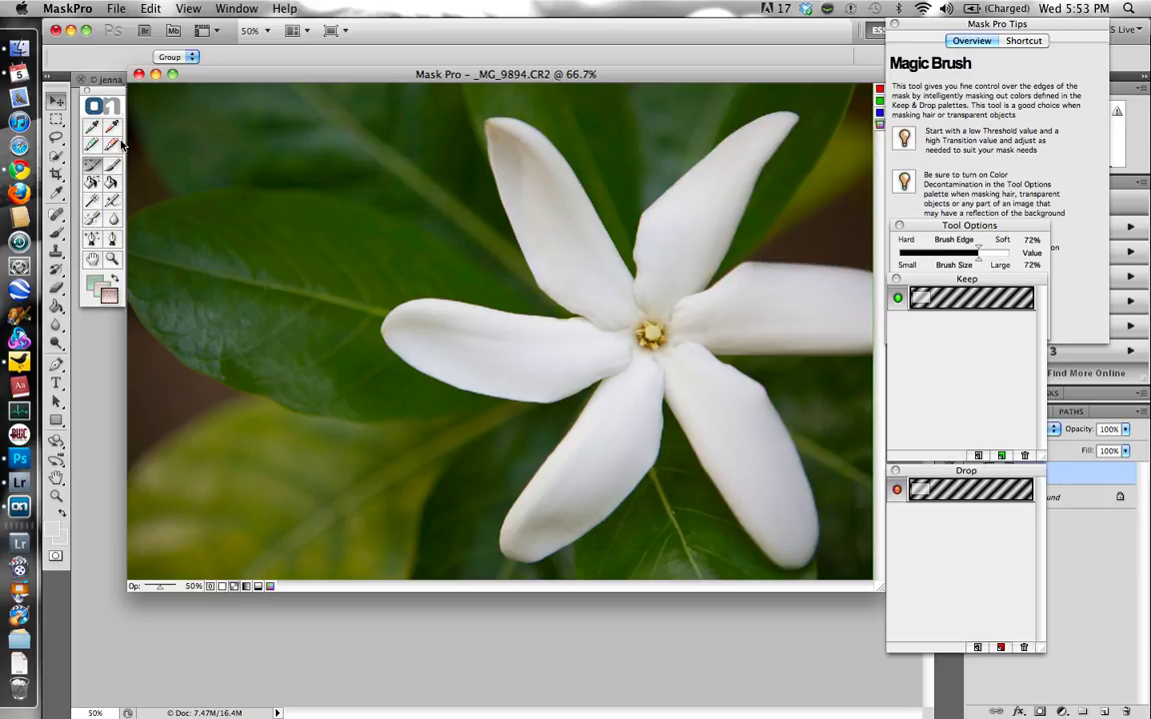
Sample seven white, cream and beige petal tones into the Keep palette with the Keep Eyedropper.
click(92, 126)
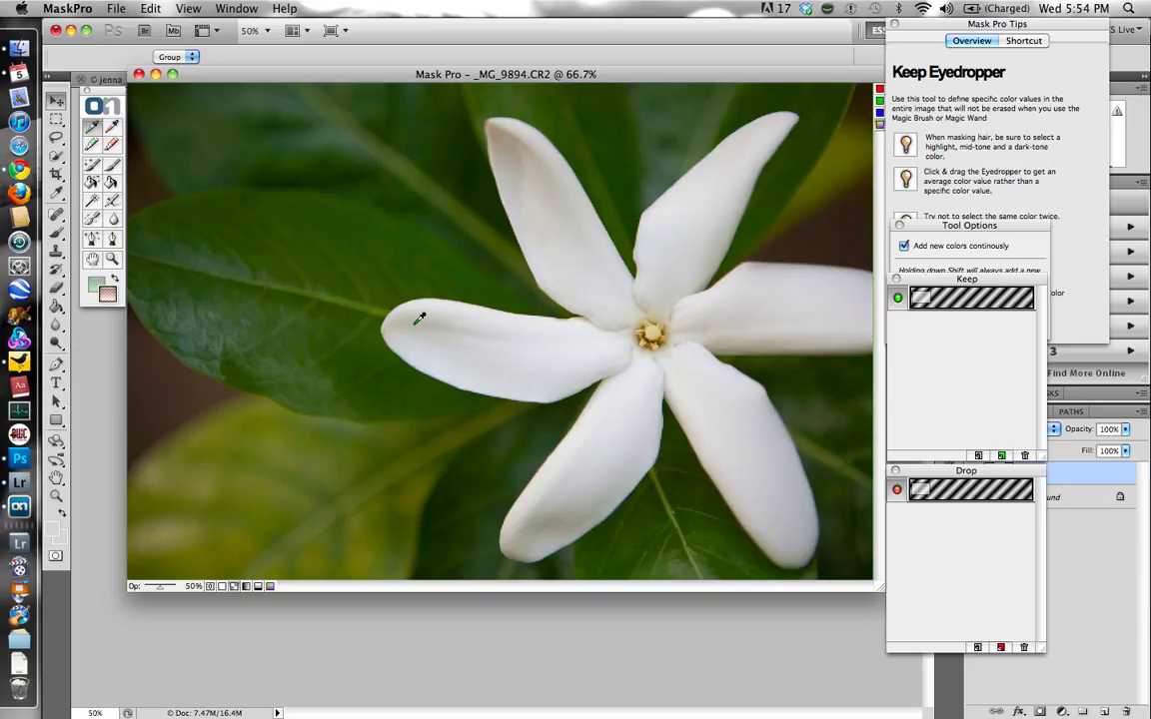
click(444, 309)
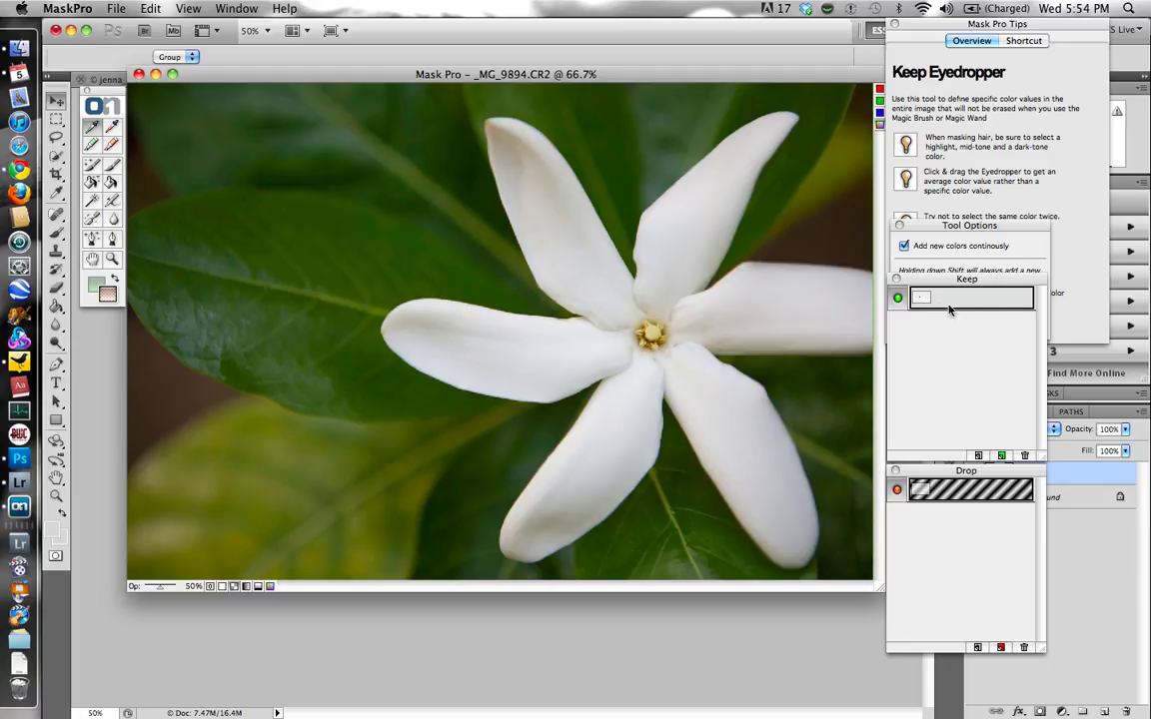
click(398, 317)
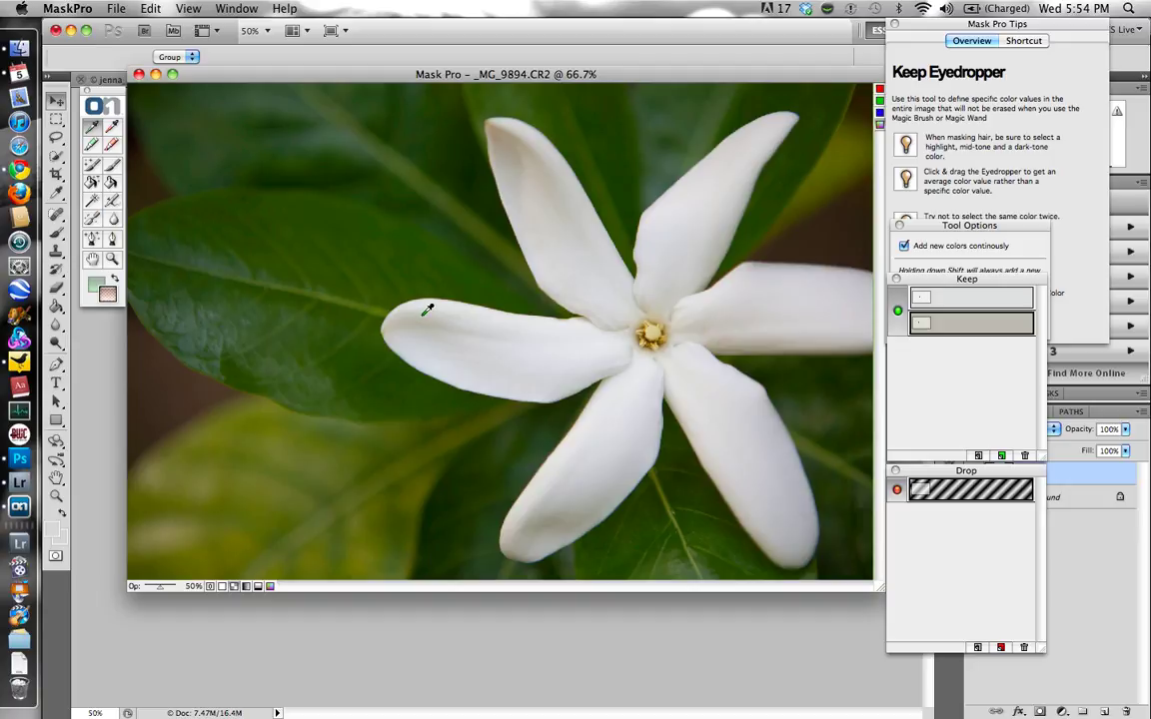
click(387, 330)
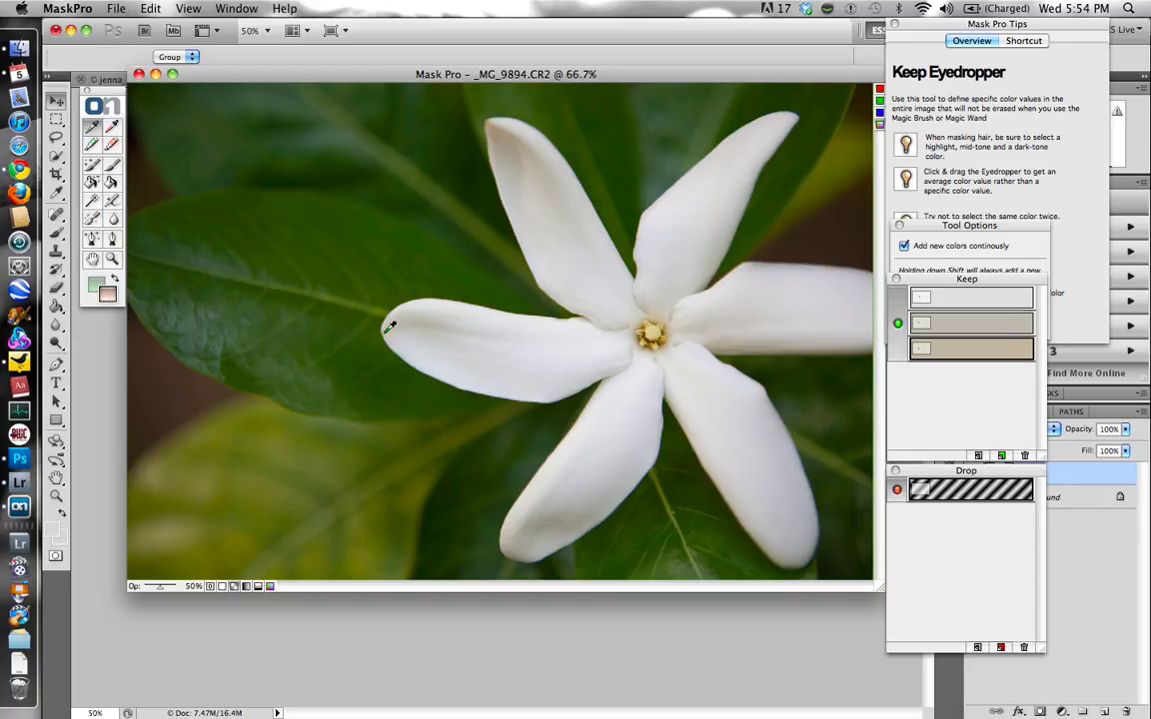
click(496, 125)
click(529, 148)
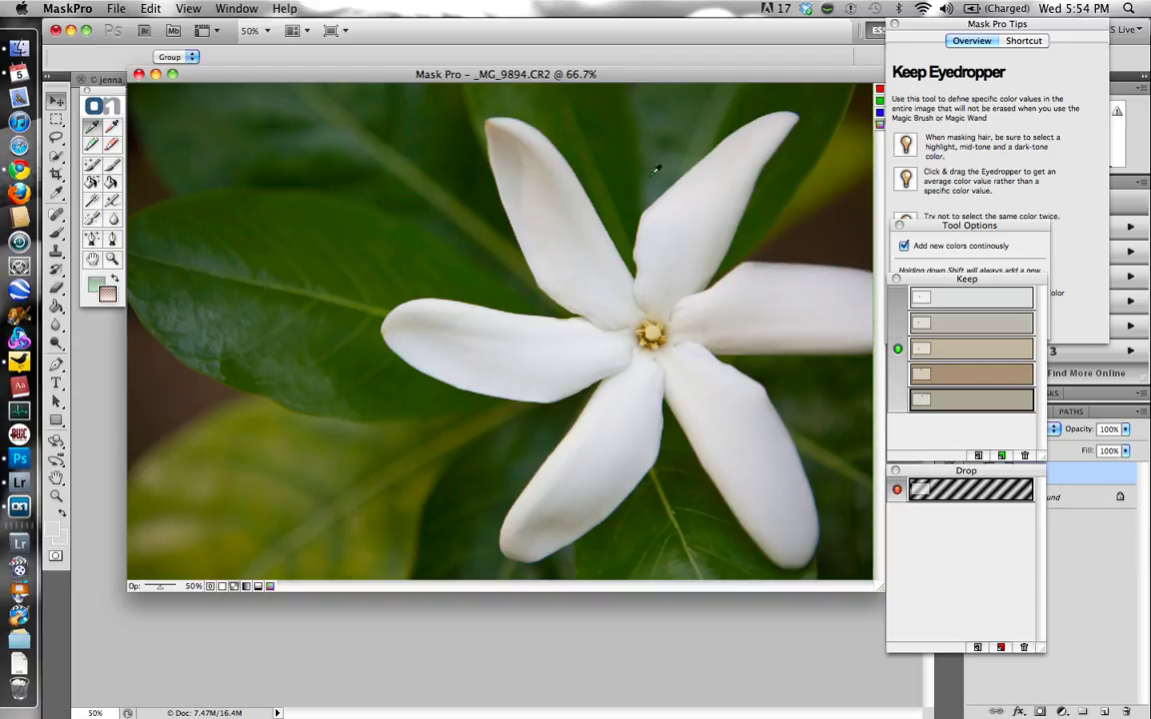
click(644, 143)
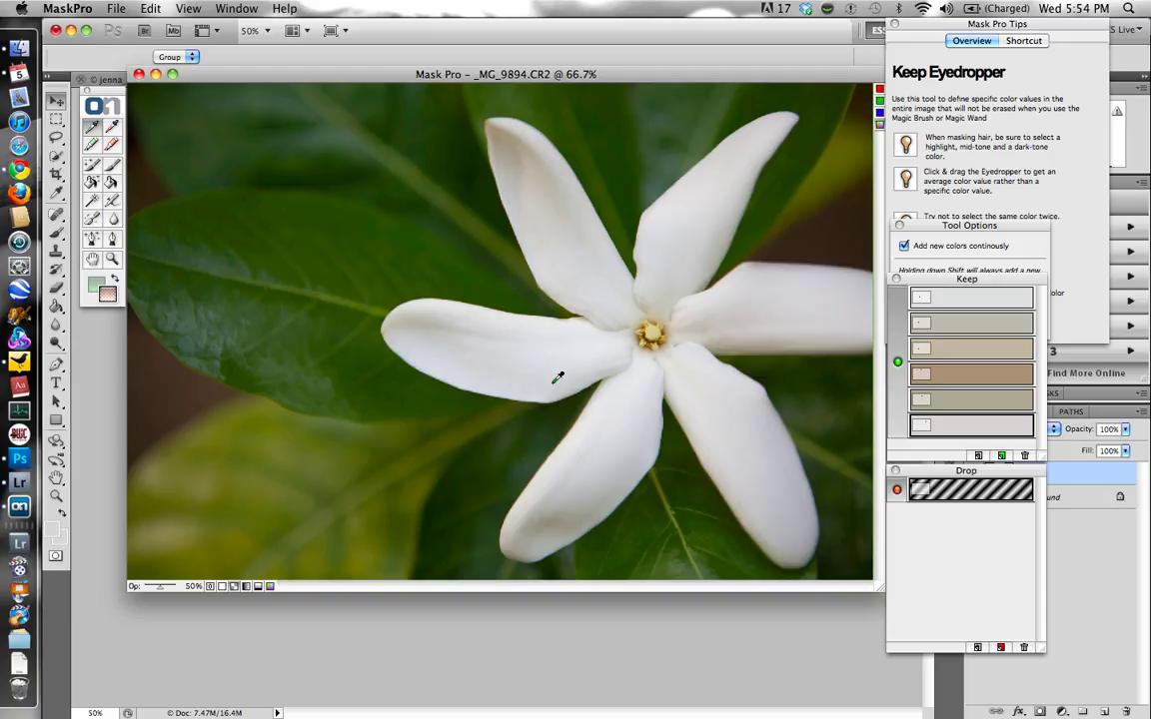
click(516, 539)
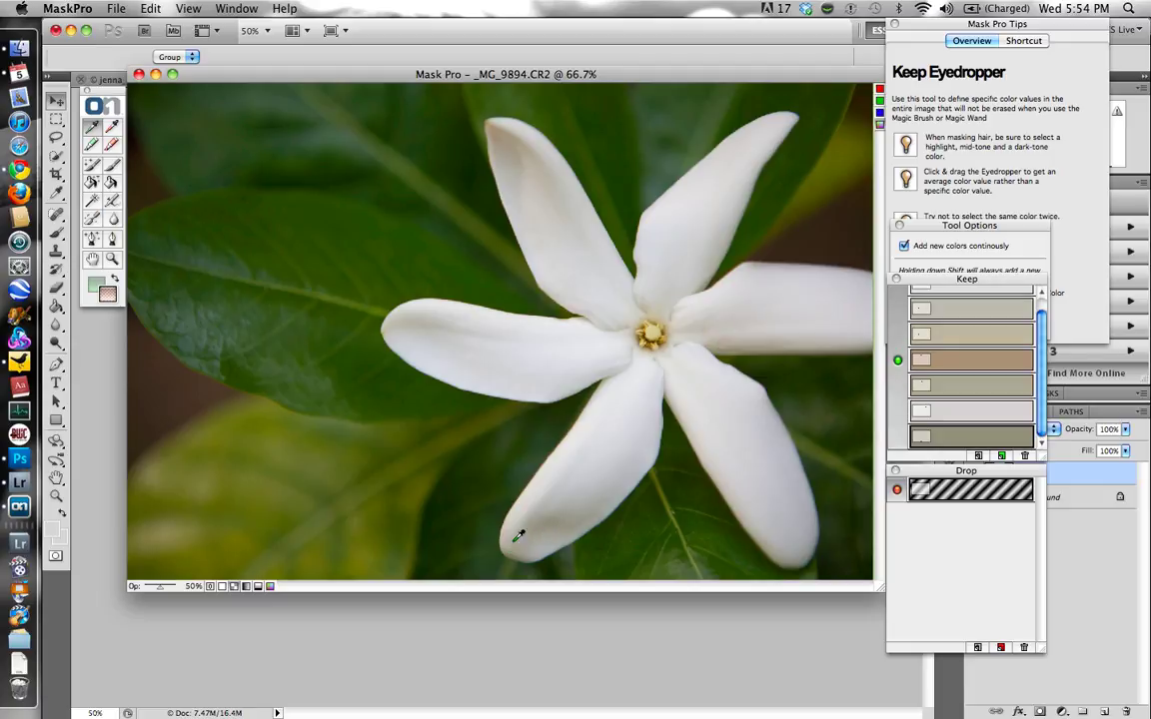
click(112, 128)
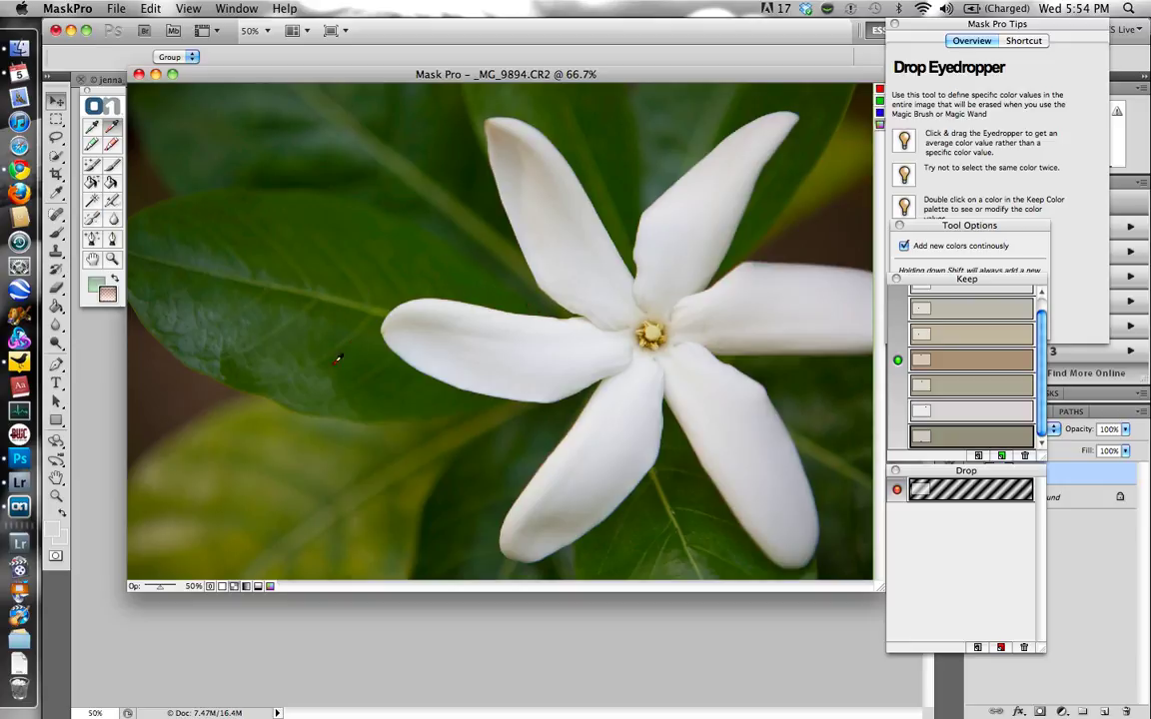
Sample dark leaf greens, olives and brown background shades into the Drop palette.
click(487, 300)
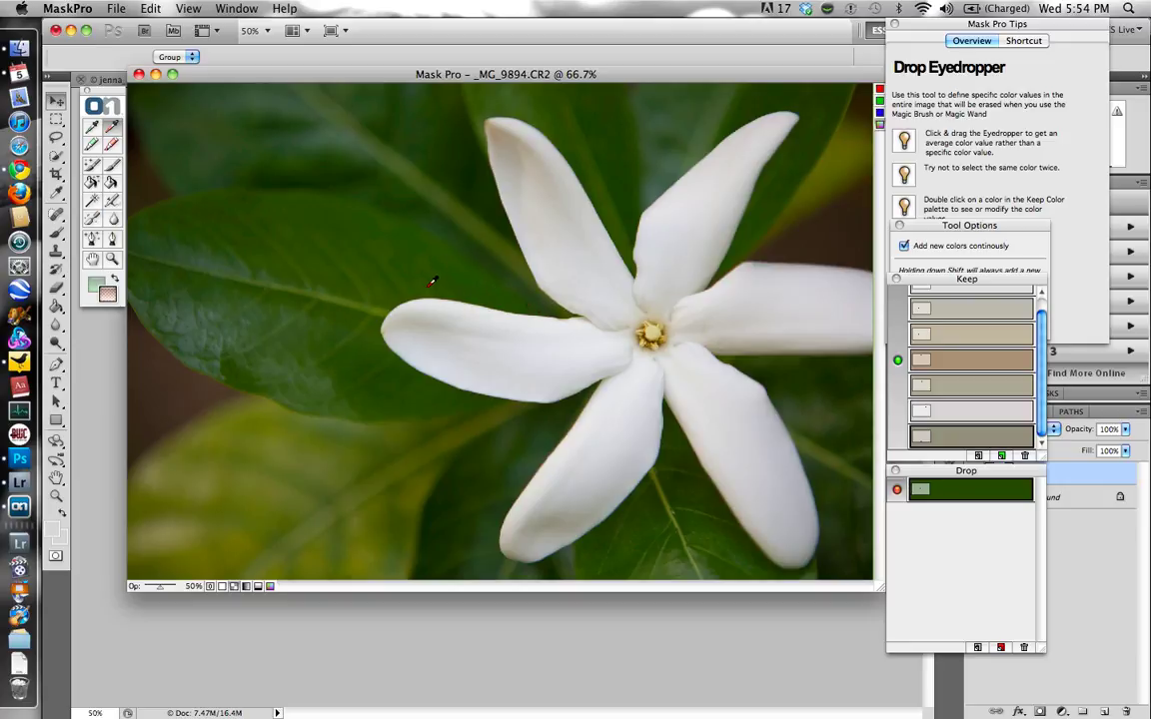
click(429, 284)
click(384, 316)
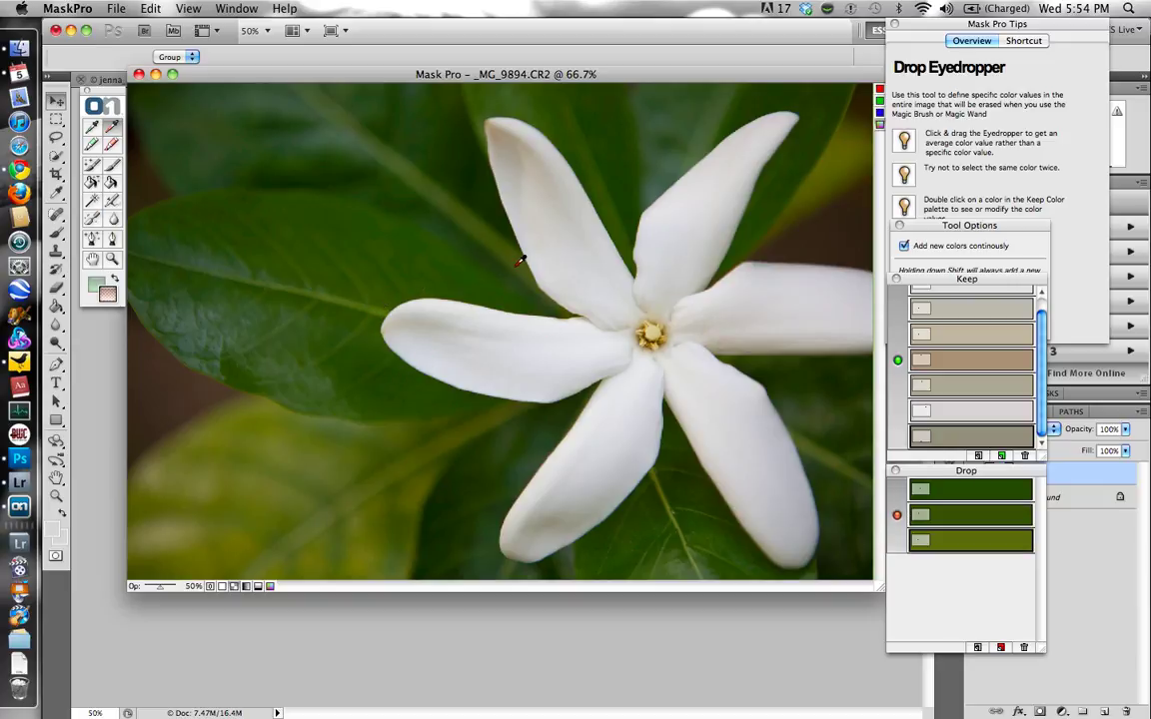
click(520, 258)
click(492, 255)
click(506, 222)
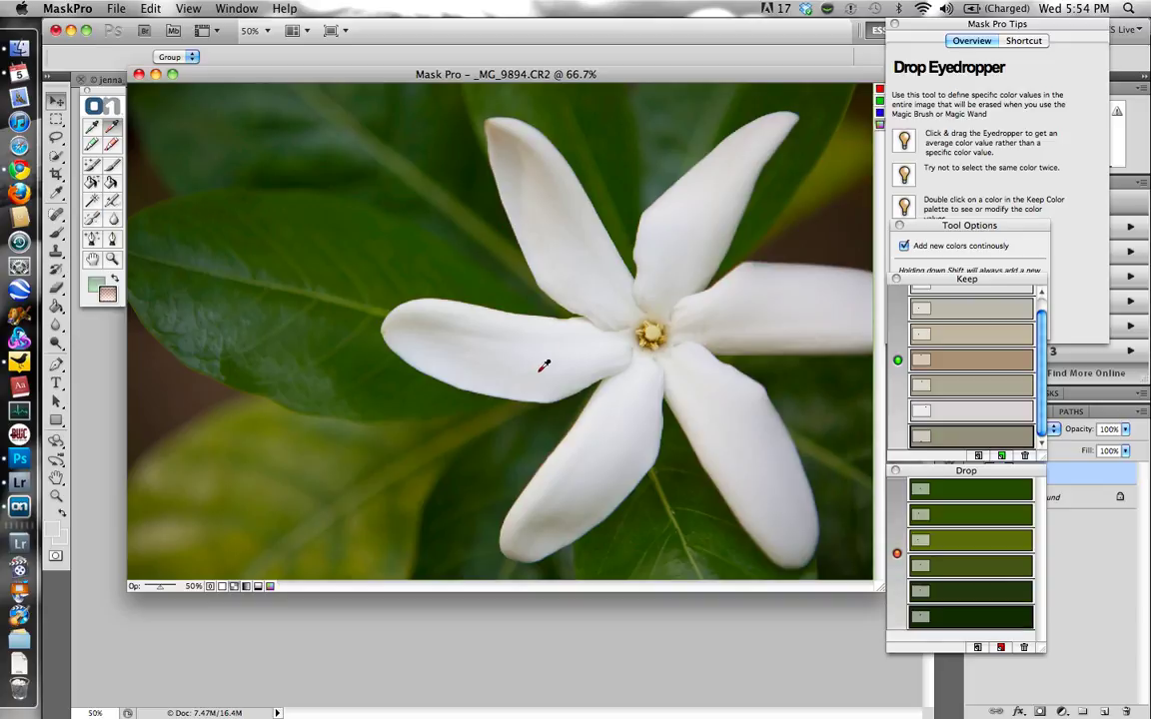
click(575, 412)
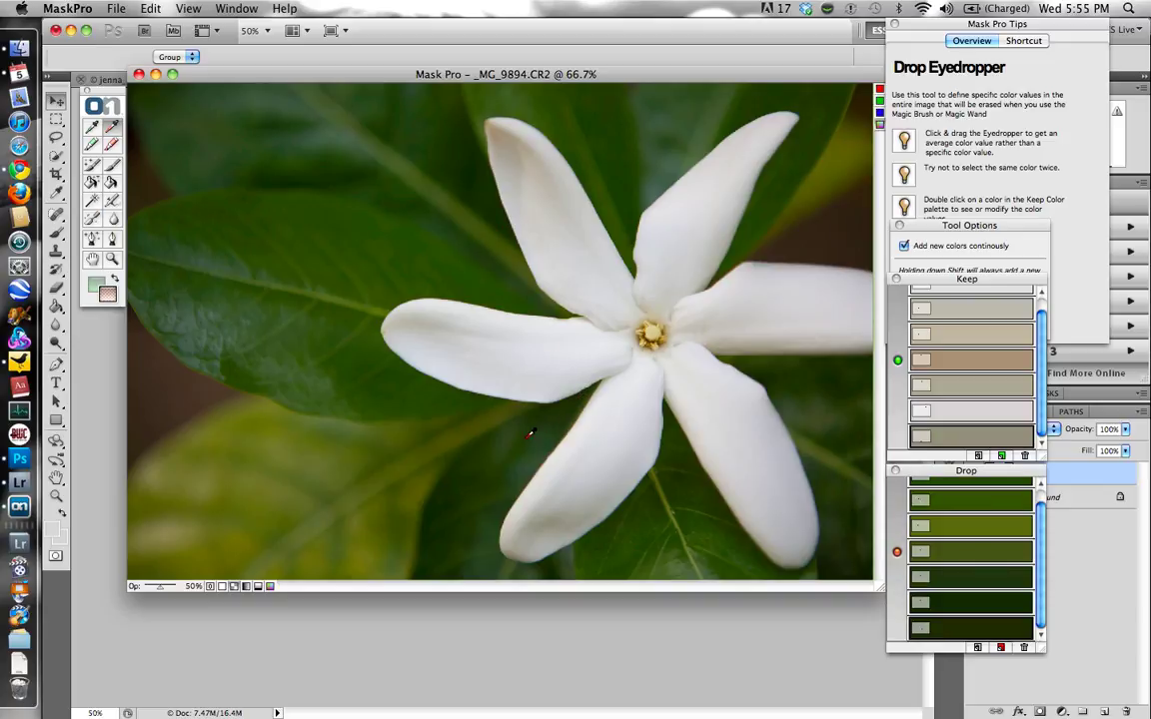
drag(529, 433, 496, 432)
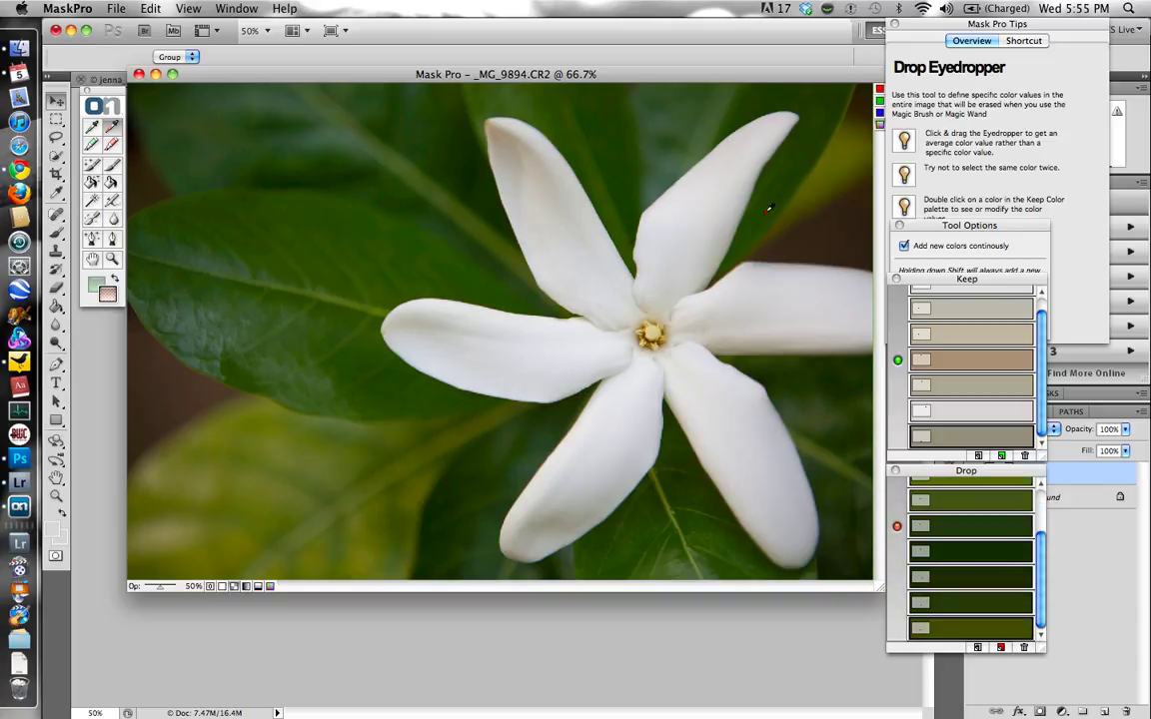
mouse_move(787, 247)
mouse_down()
mouse_move(813, 255)
mouse_move(801, 201)
mouse_move(770, 279)
mouse_up()
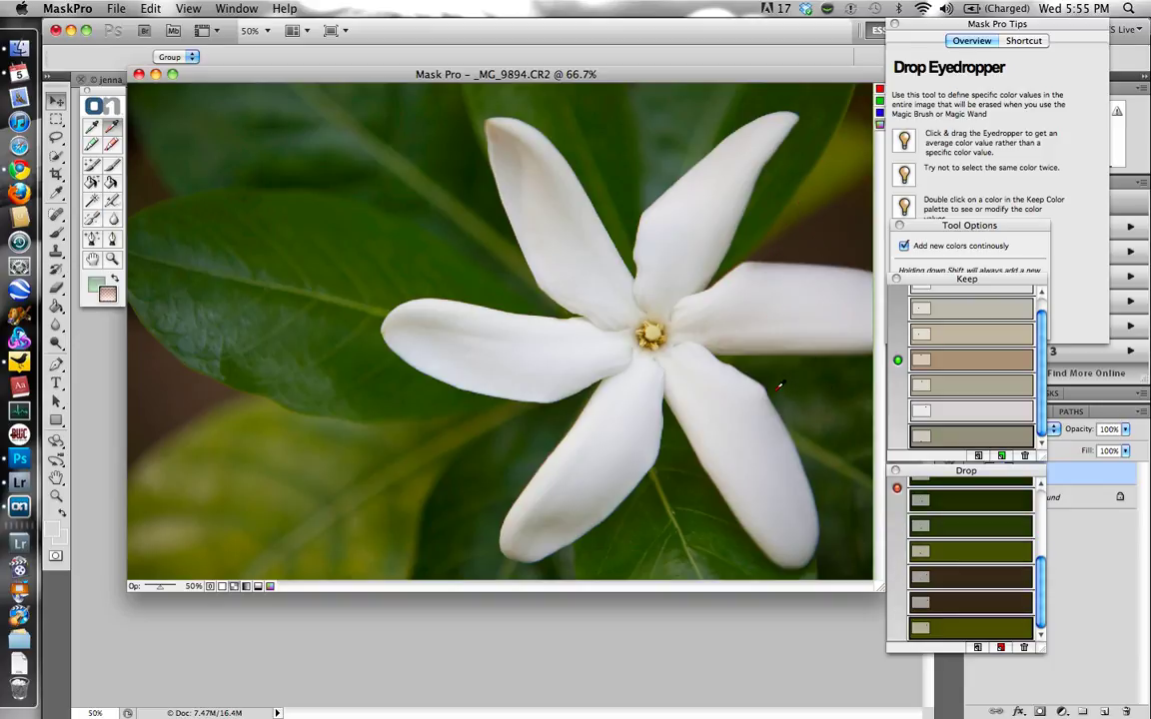
drag(778, 386, 777, 383)
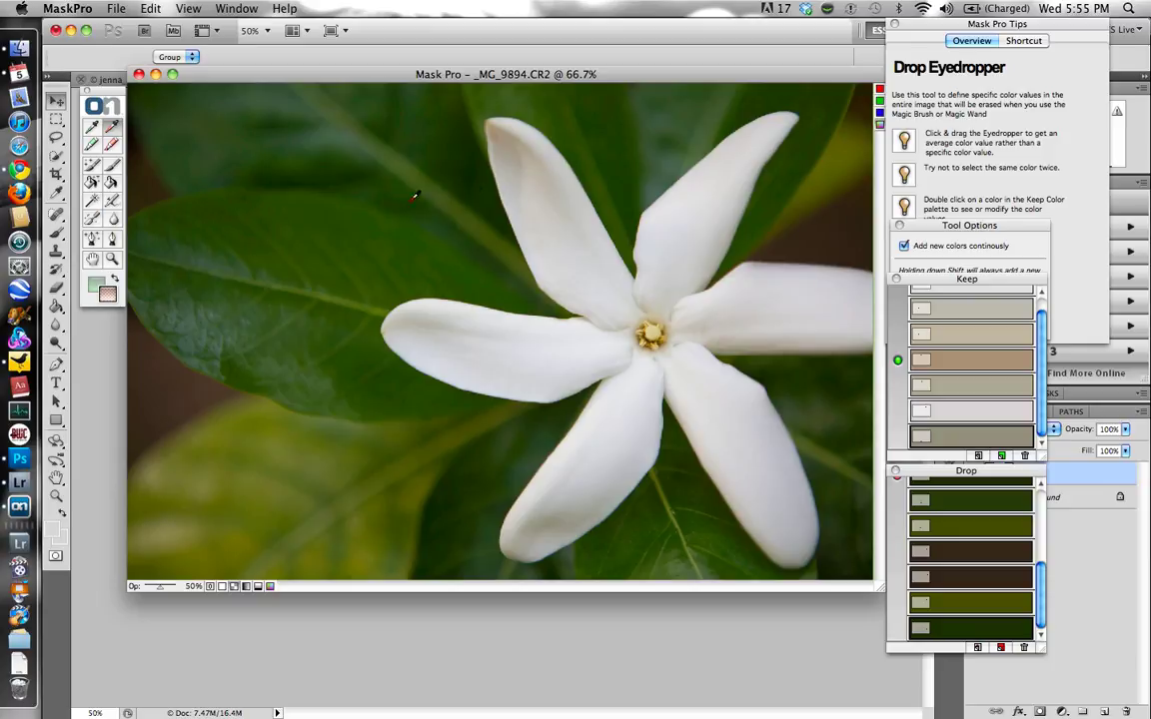
click(91, 182)
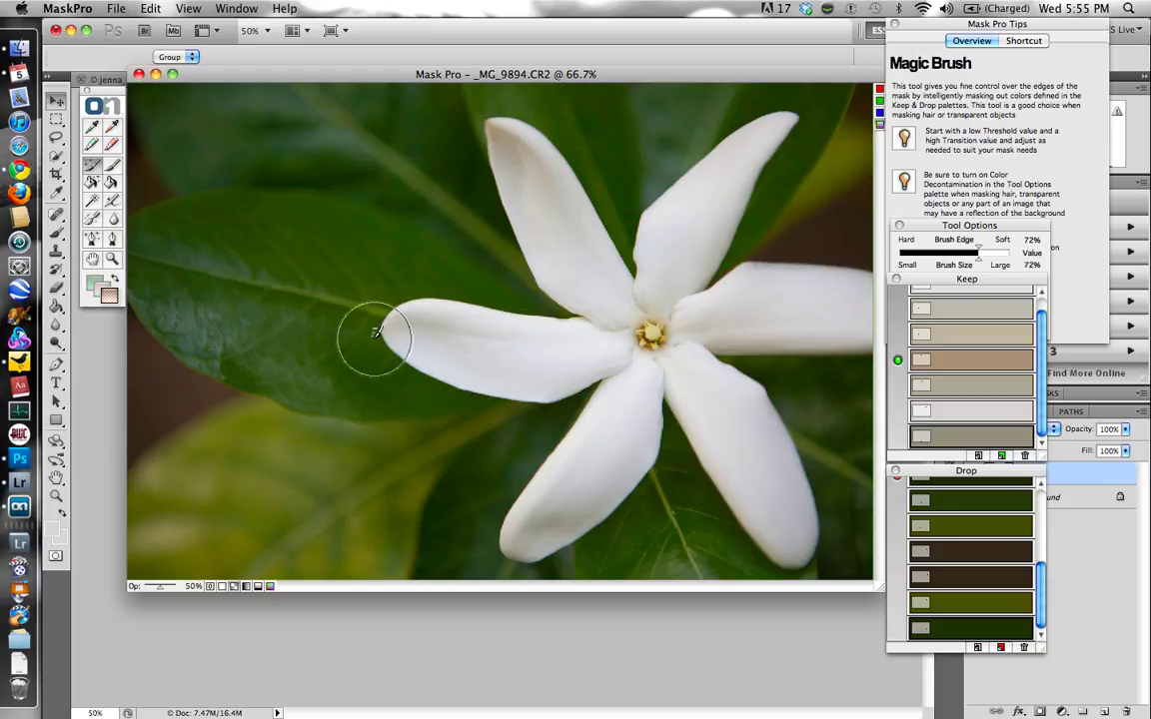
Paint with the Magic Brush around every petal edge to erase the surrounding leaves.
mouse_move(377, 323)
mouse_down()
mouse_move(420, 289)
mouse_move(557, 302)
mouse_move(507, 250)
mouse_move(478, 167)
mouse_move(475, 128)
mouse_move(489, 112)
mouse_move(554, 138)
mouse_move(606, 193)
mouse_up()
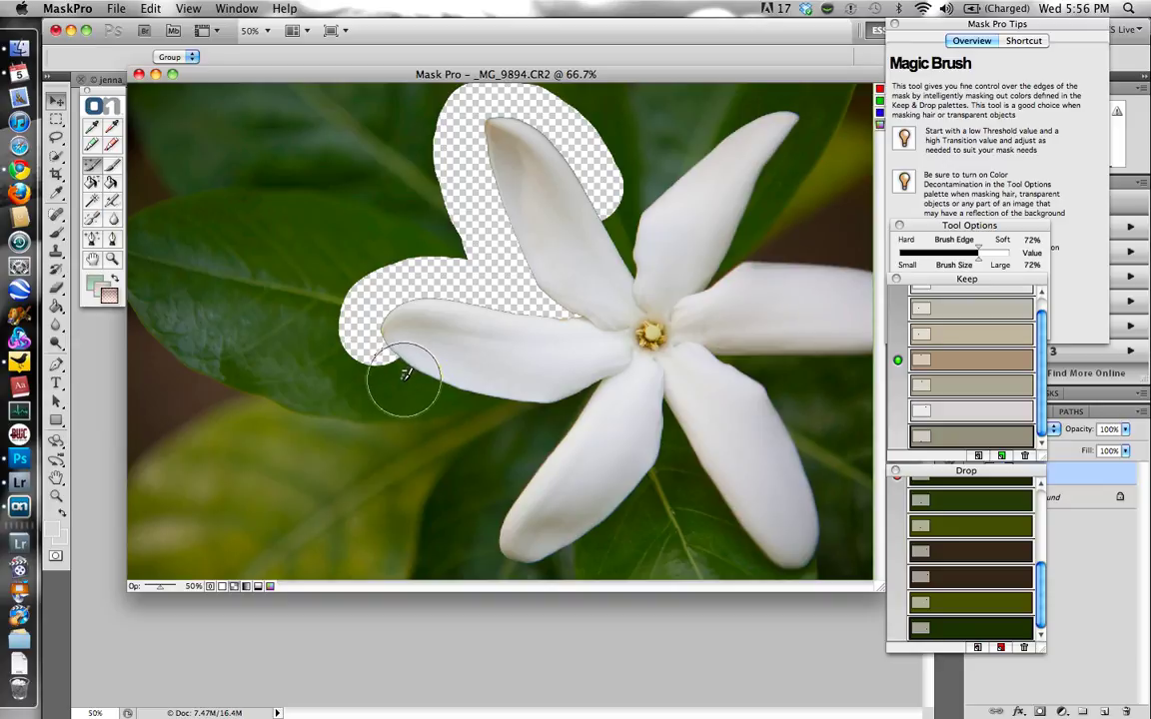
mouse_move(404, 377)
mouse_down()
mouse_move(394, 376)
mouse_move(476, 400)
mouse_move(564, 404)
mouse_move(488, 532)
mouse_up()
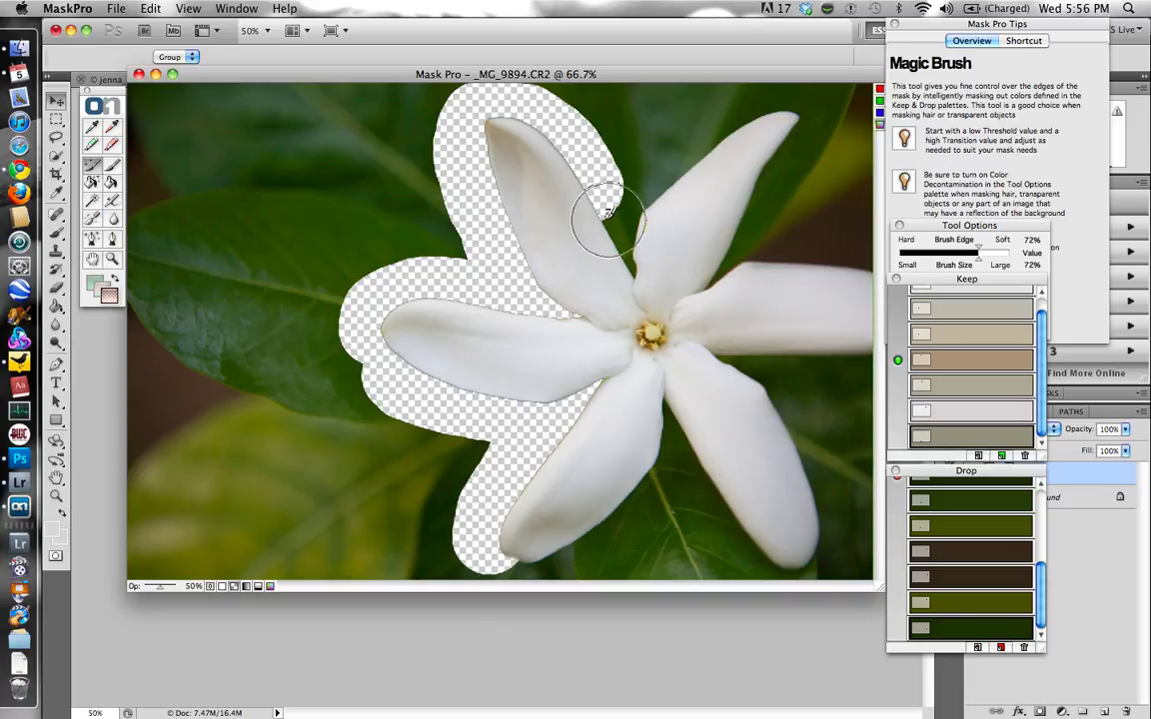
mouse_move(607, 222)
mouse_down()
mouse_move(658, 170)
mouse_move(709, 133)
mouse_move(766, 120)
mouse_move(725, 117)
mouse_move(753, 101)
mouse_move(785, 102)
mouse_move(797, 115)
mouse_move(793, 145)
mouse_move(723, 264)
mouse_move(791, 248)
mouse_move(859, 263)
mouse_move(813, 270)
mouse_up()
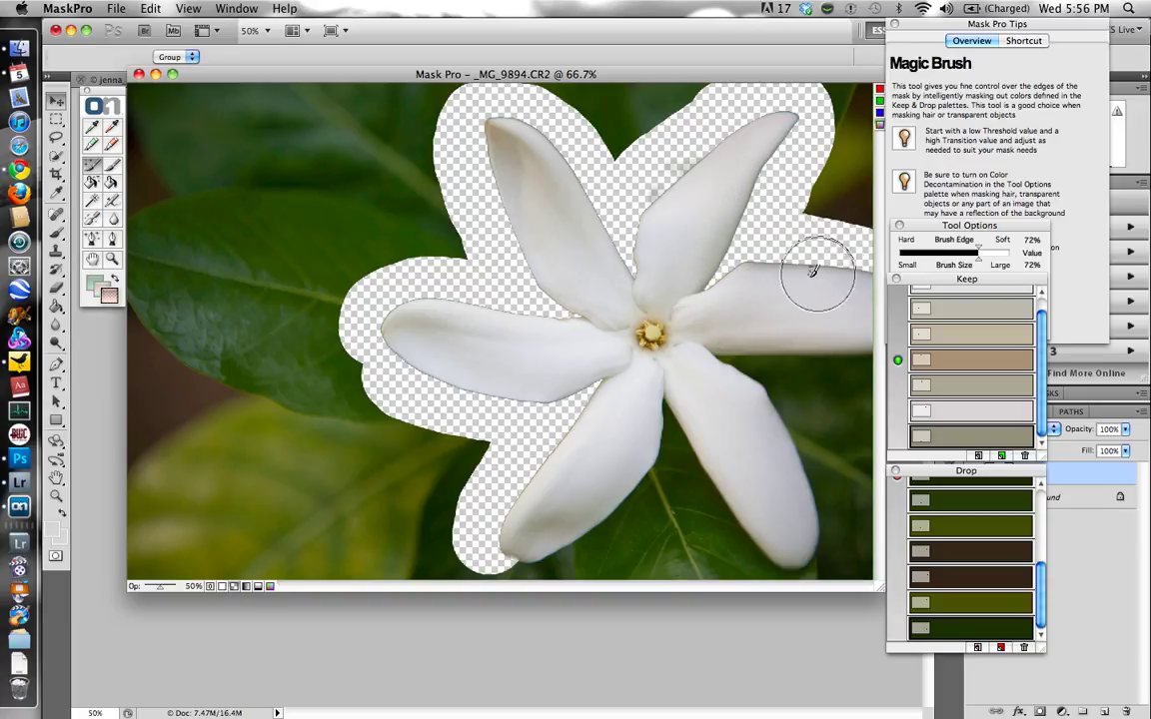
mouse_move(475, 500)
mouse_down()
mouse_move(557, 555)
mouse_move(660, 465)
mouse_move(667, 435)
mouse_move(686, 479)
mouse_move(747, 547)
mouse_move(804, 573)
mouse_move(829, 514)
mouse_move(822, 446)
mouse_move(791, 393)
mouse_move(737, 370)
mouse_move(877, 368)
mouse_up()
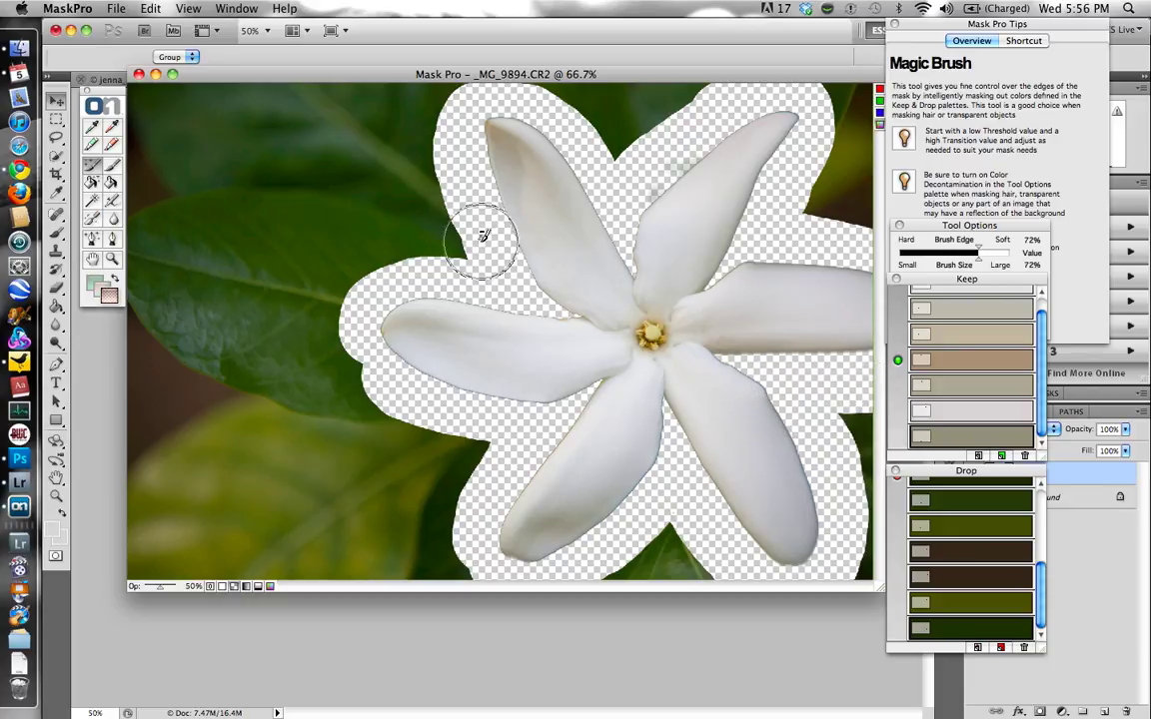
mouse_move(439, 238)
mouse_down()
mouse_move(392, 244)
mouse_move(440, 200)
mouse_up()
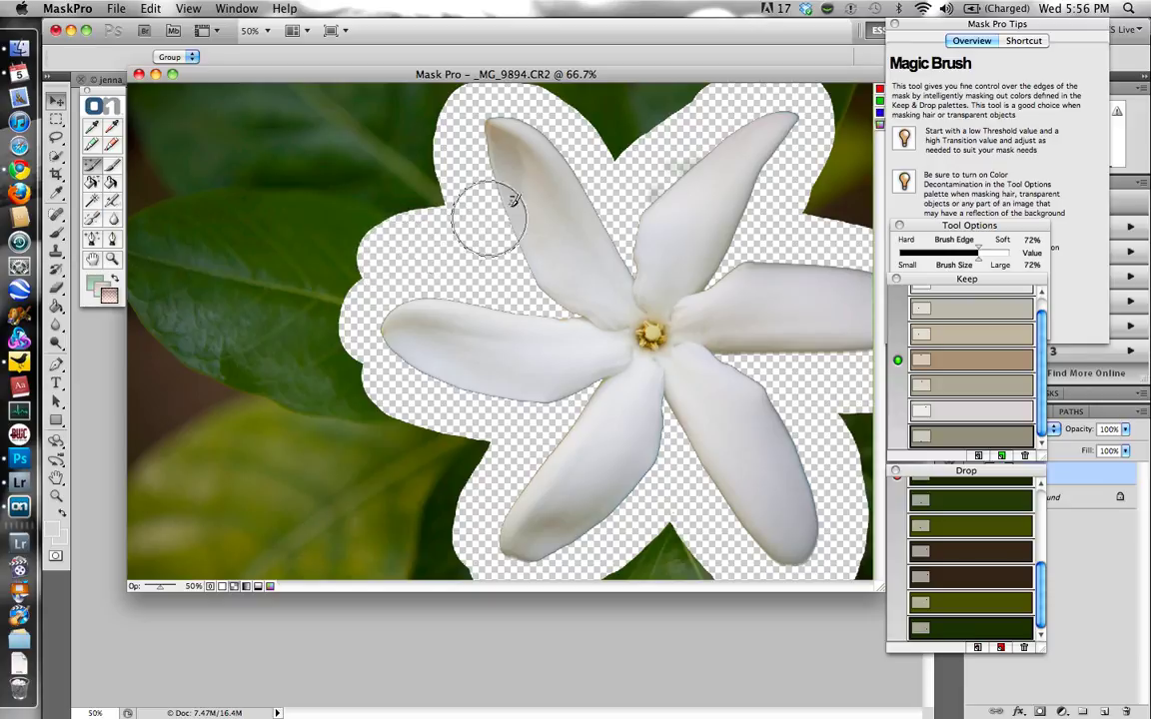
drag(630, 138, 680, 111)
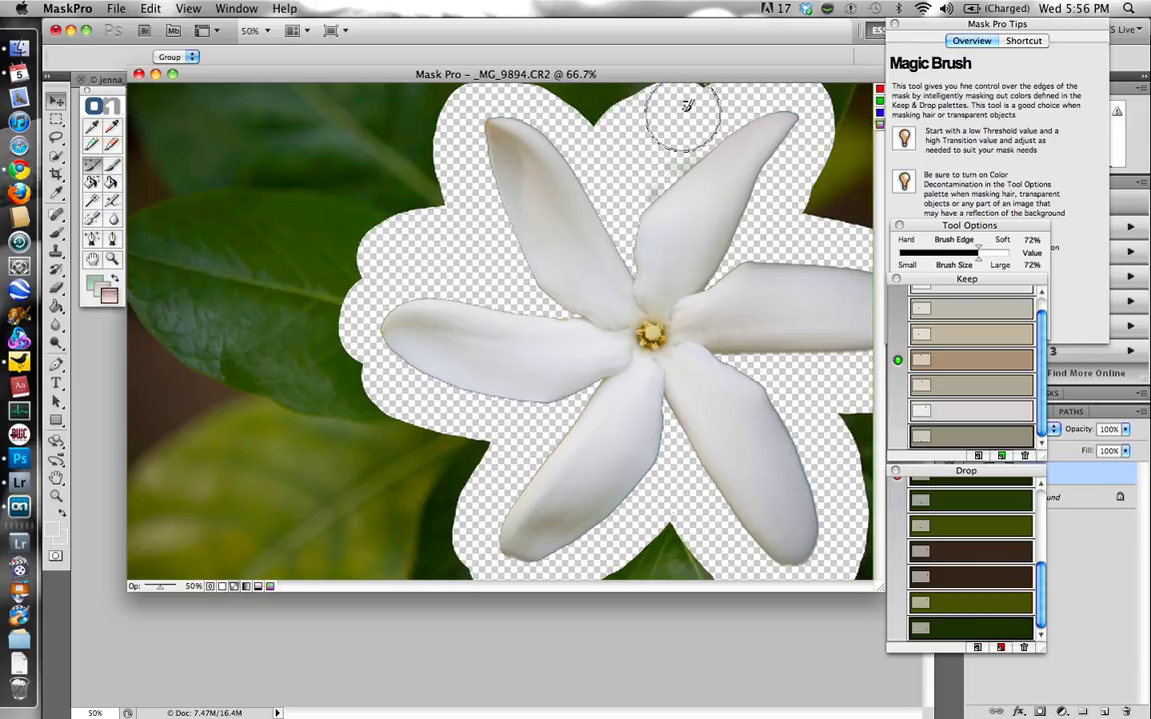
Show the mask in black and white and select the Magic Fill's Bucket Fill tool.
click(248, 586)
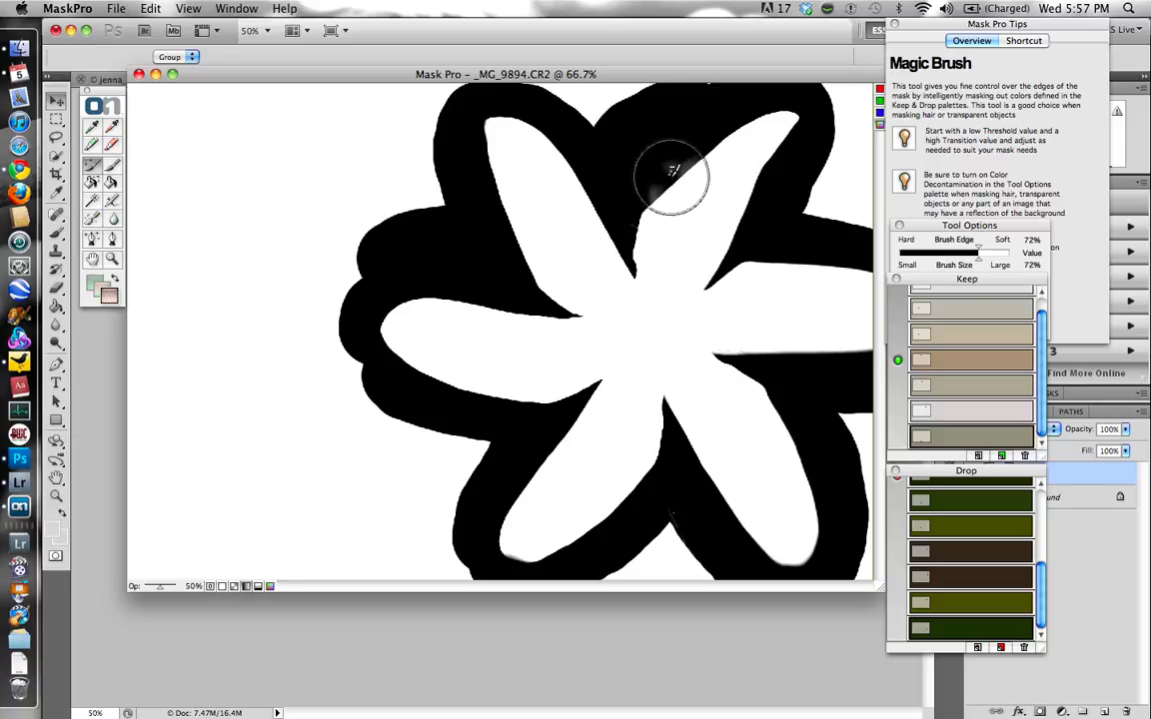
click(91, 184)
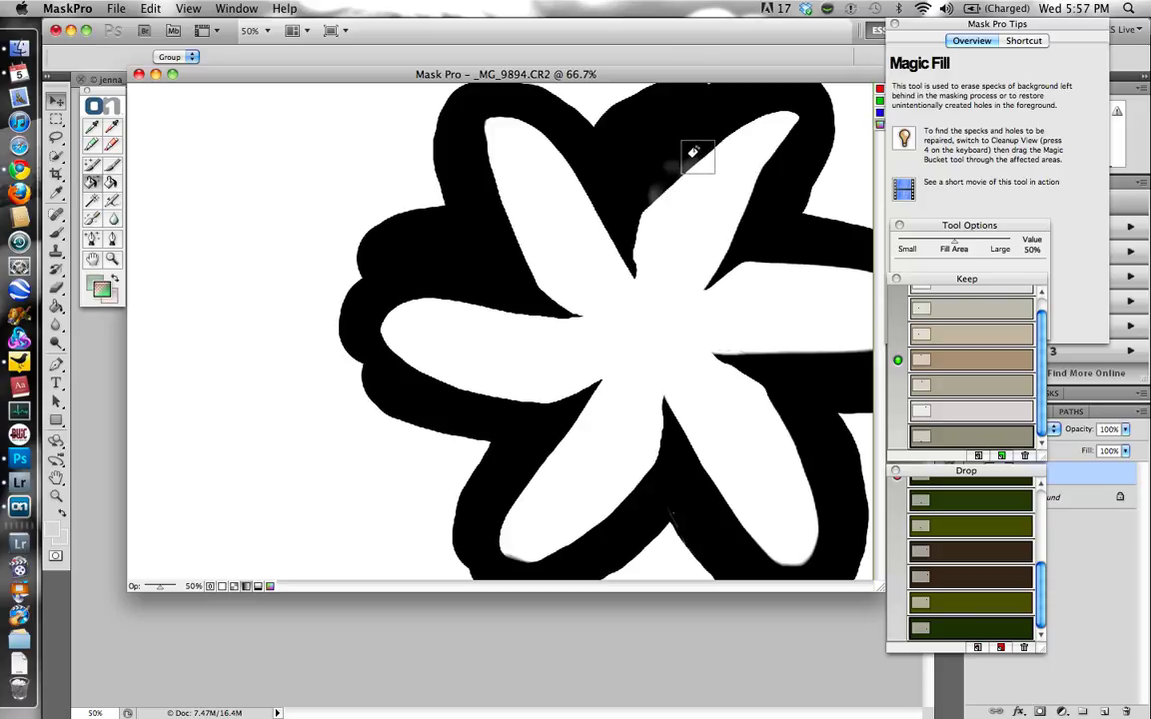
click(113, 182)
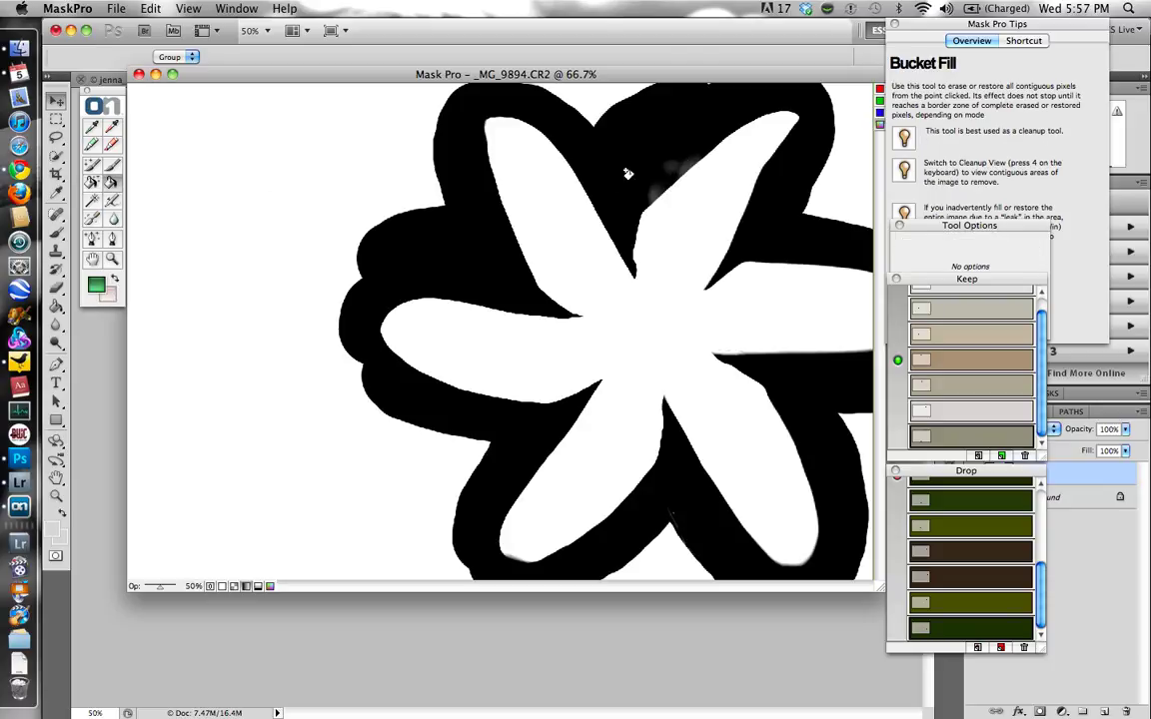
Set the Brush tool to 43% size/edge and return to the composite view over transparency.
click(111, 170)
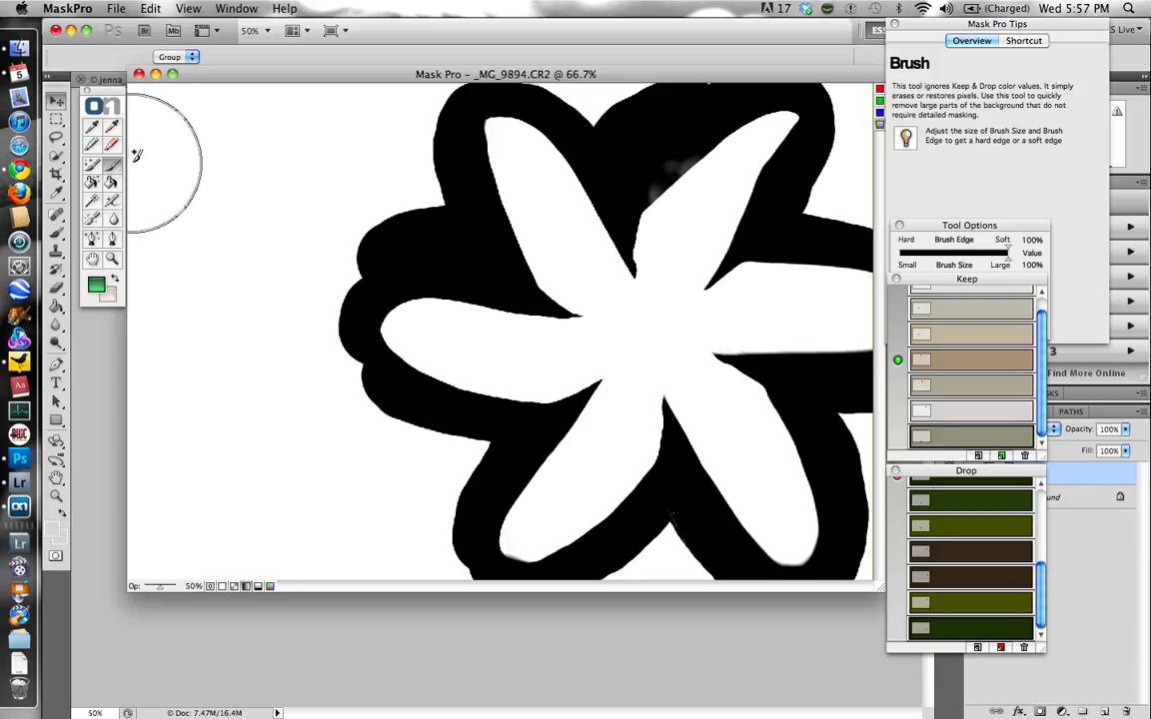
key(bracketleft)
key(bracketleft)
key(bracketleft)
key(bracketleft)
key(bracketleft)
key(bracketleft)
key(bracketleft)
key(bracketleft)
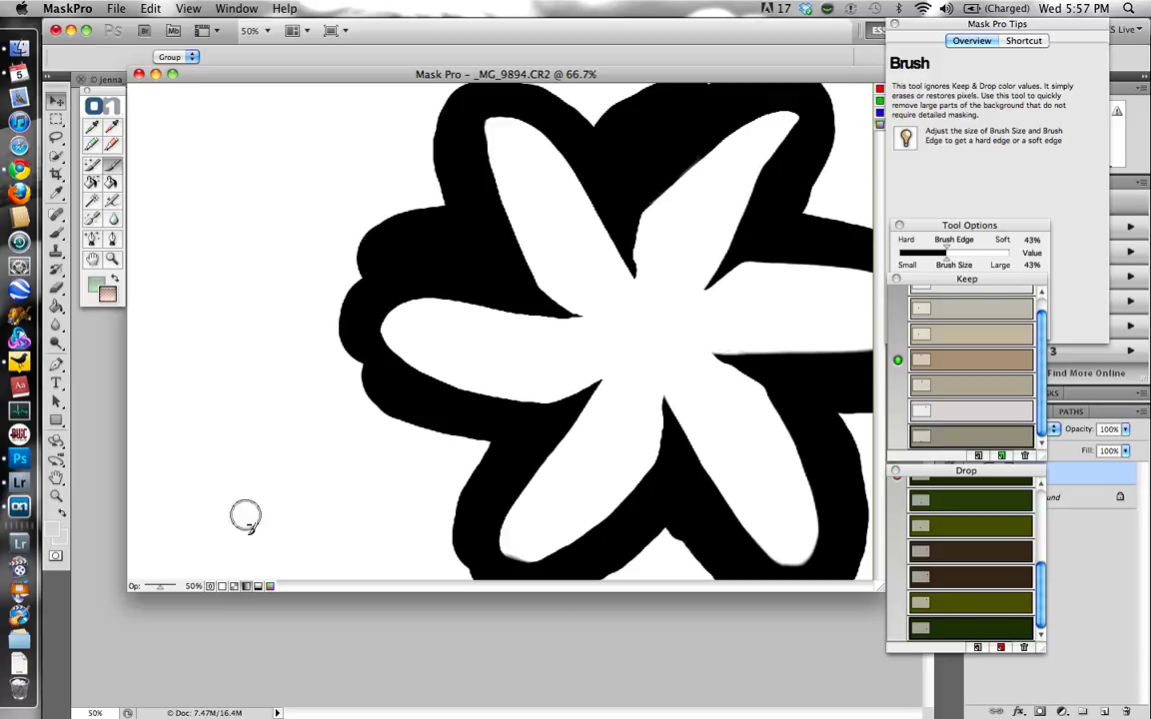
click(234, 588)
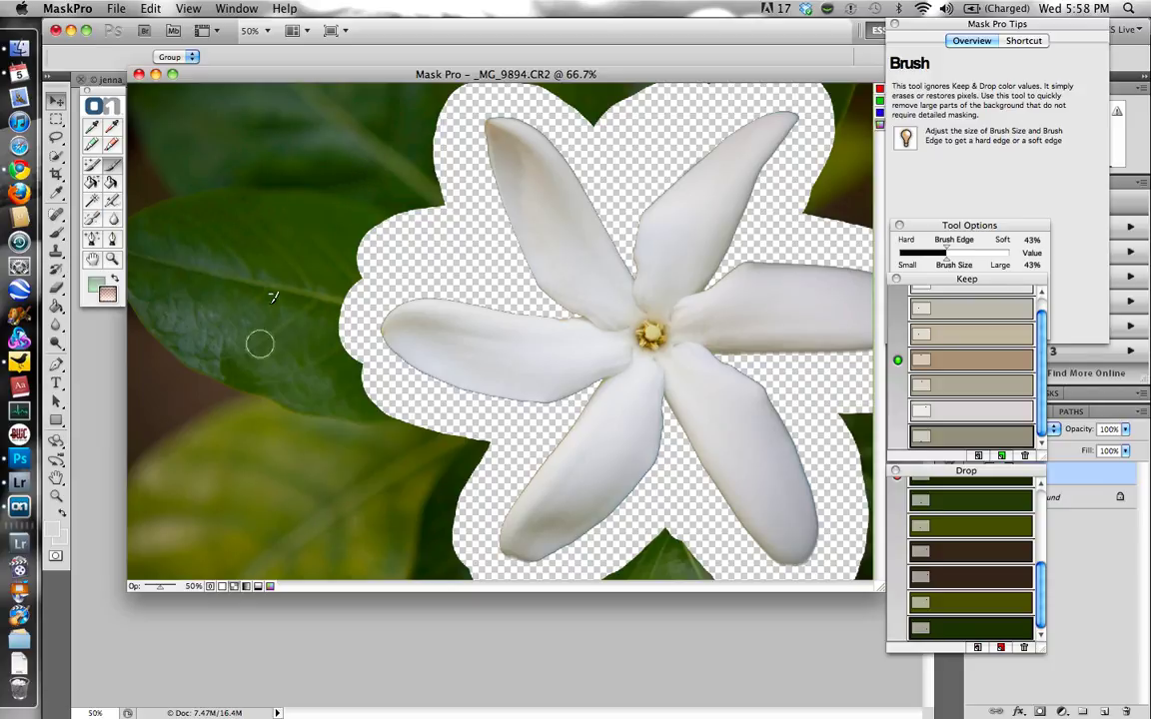
Click the leaf background with the Magic Wand to drop all remaining leaf colours.
click(93, 202)
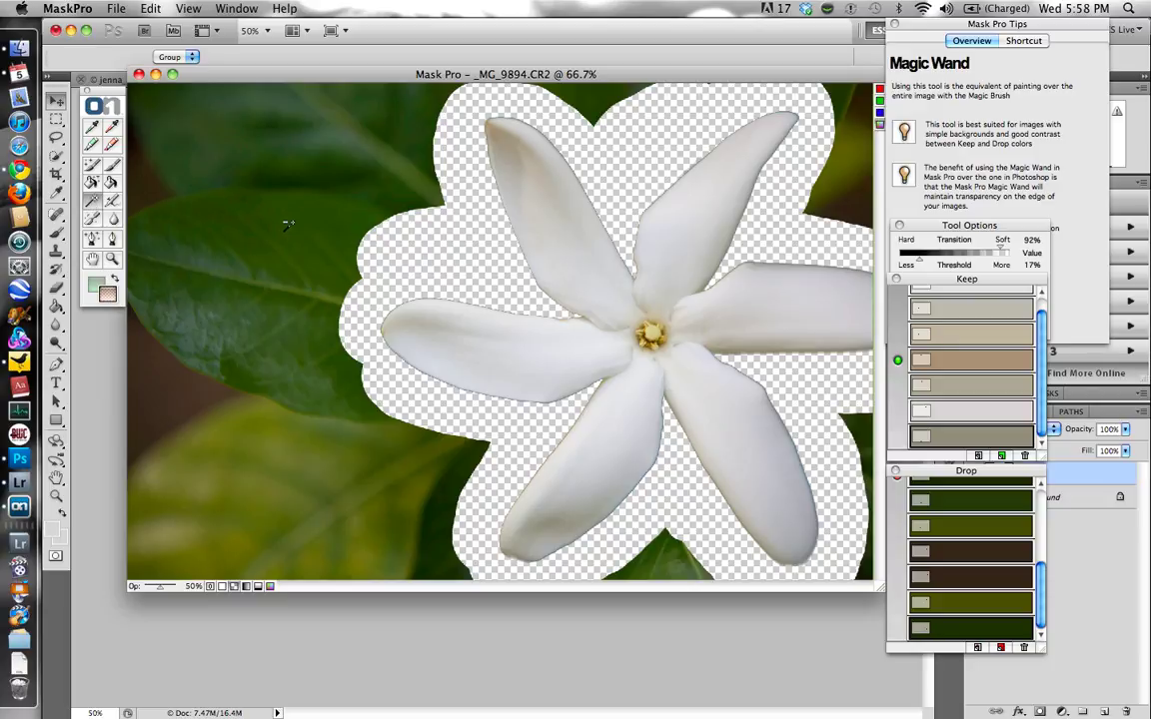
click(279, 235)
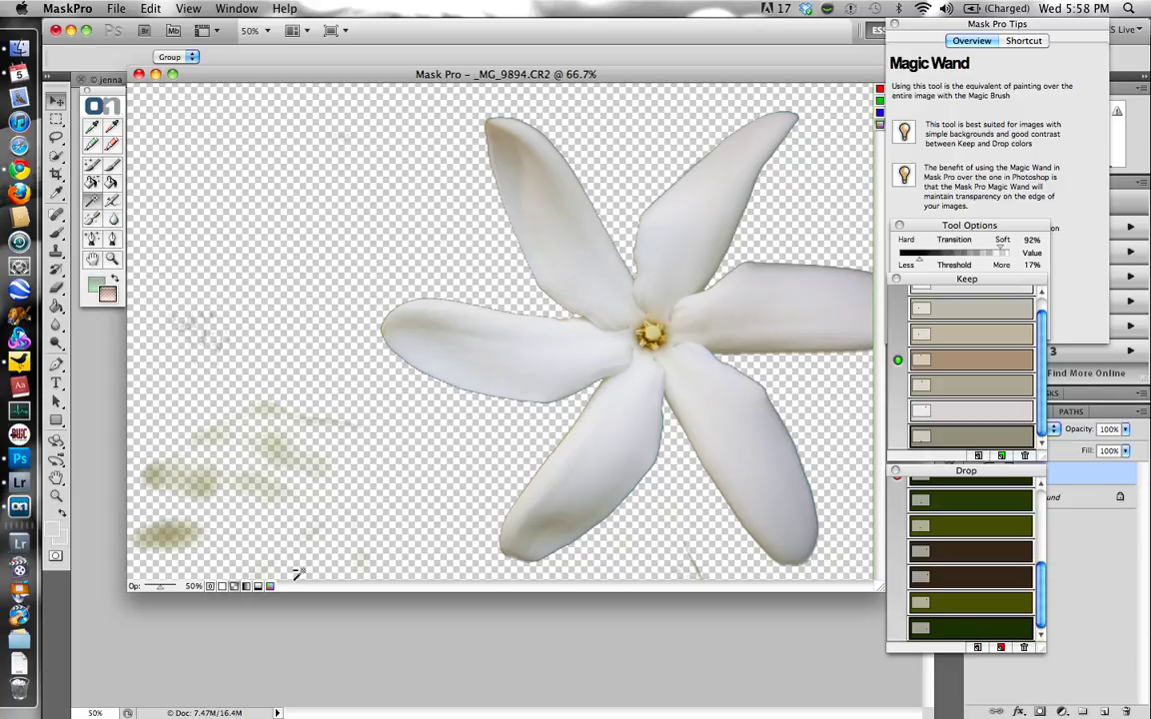
Show the mask's grey transition areas and select the Brush tool.
click(243, 587)
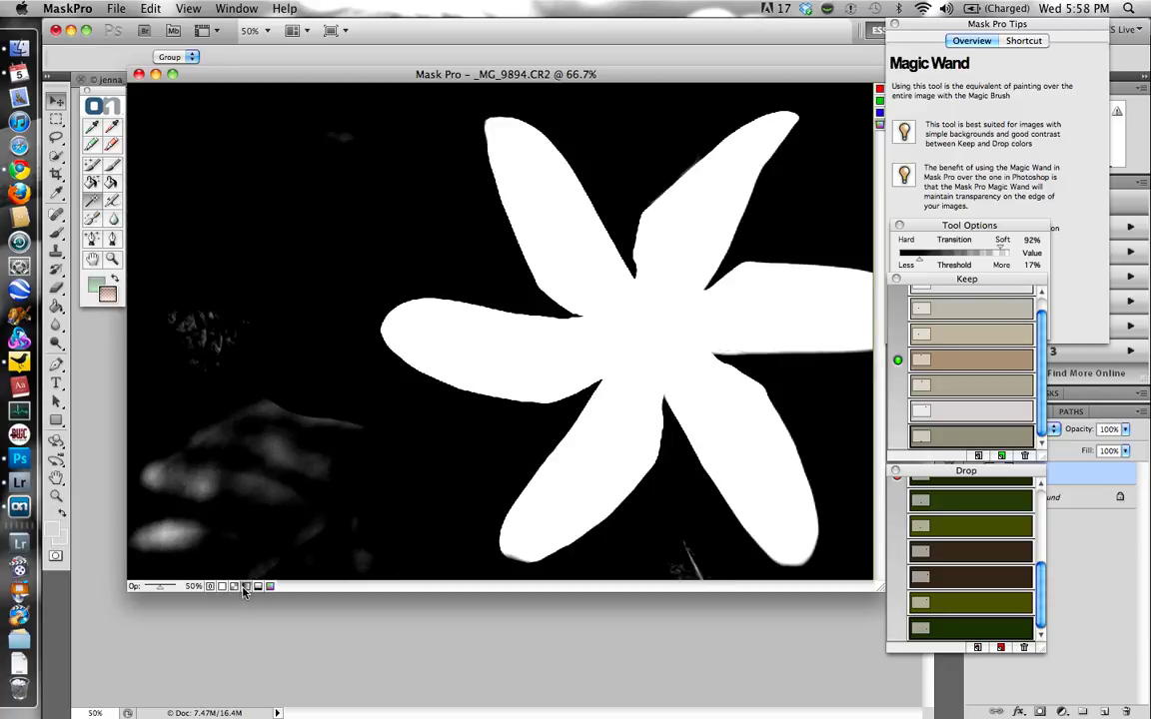
click(247, 589)
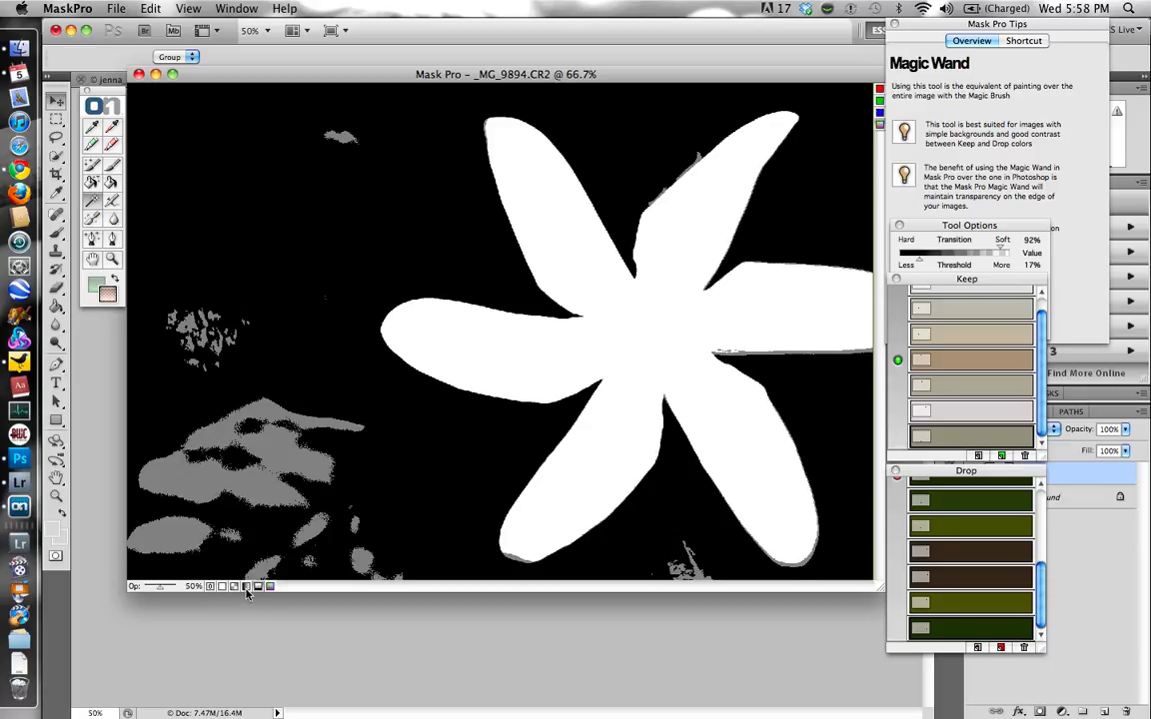
click(111, 182)
click(110, 163)
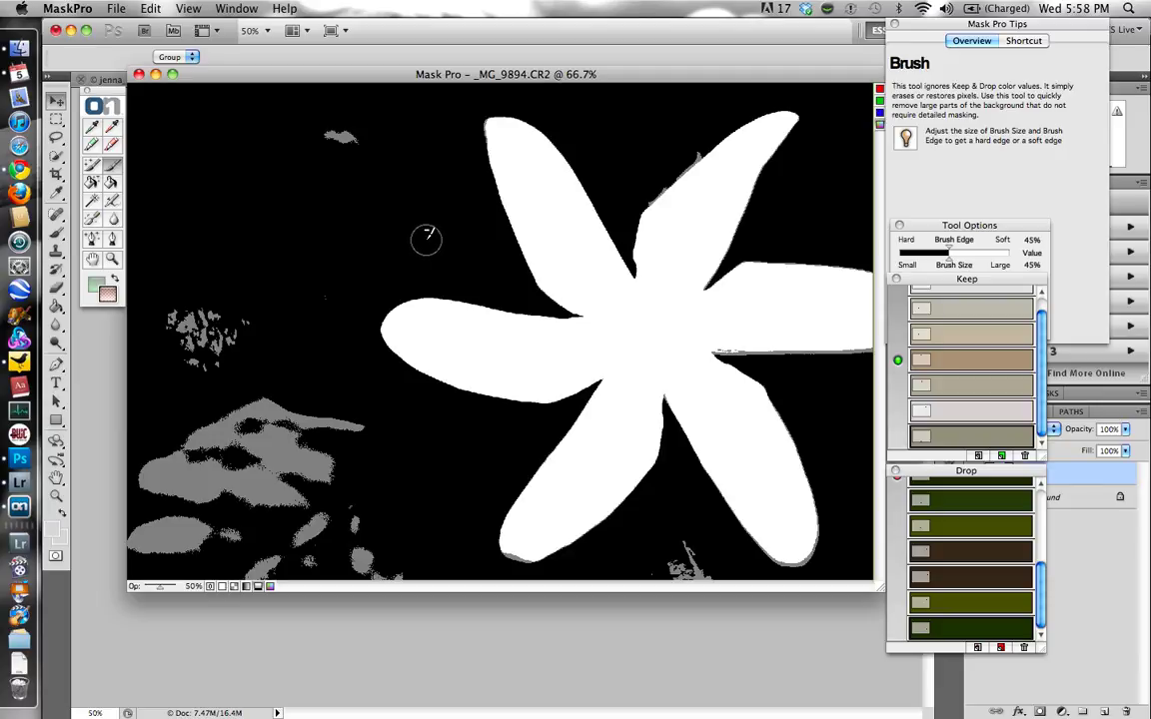
Enlarge the brush and paint out the grey blobs and speckles on the left and bottom.
key(bracketright)
key(bracketright)
key(bracketright)
key(bracketright)
key(bracketright)
key(bracketright)
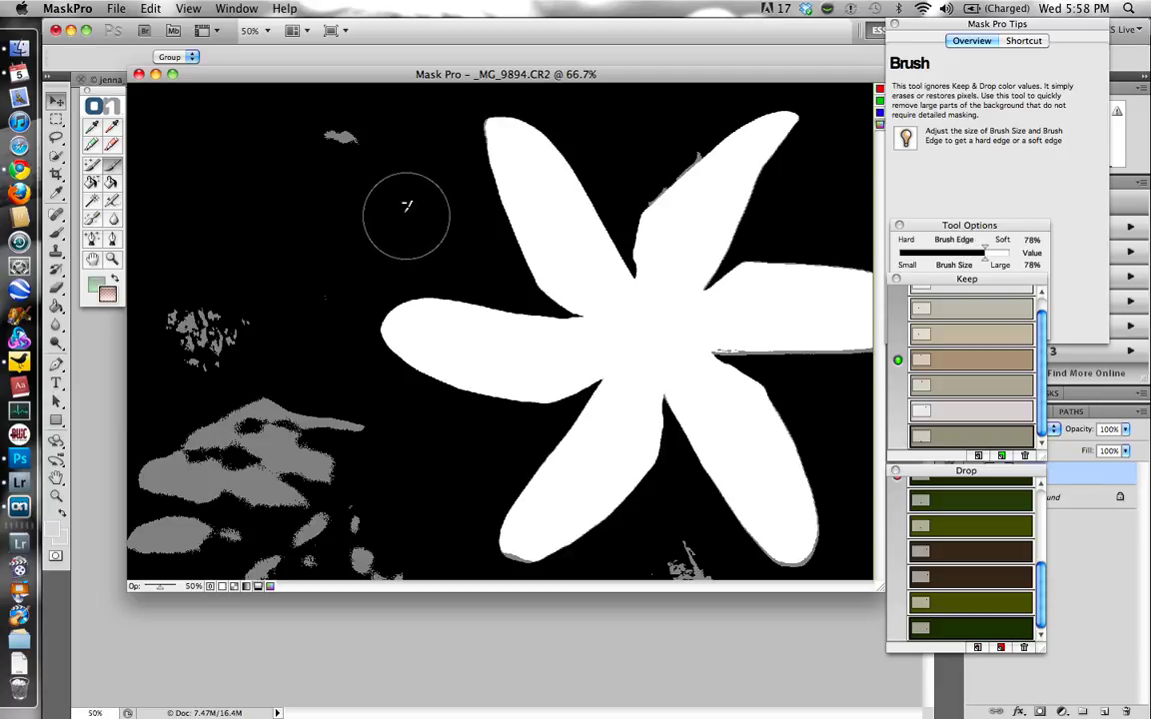
click(347, 141)
key(bracketright)
click(210, 306)
mouse_move(210, 307)
mouse_down()
mouse_move(180, 361)
mouse_move(398, 493)
mouse_move(236, 415)
mouse_move(118, 508)
mouse_move(141, 555)
mouse_move(221, 496)
mouse_move(273, 543)
mouse_move(368, 558)
mouse_up()
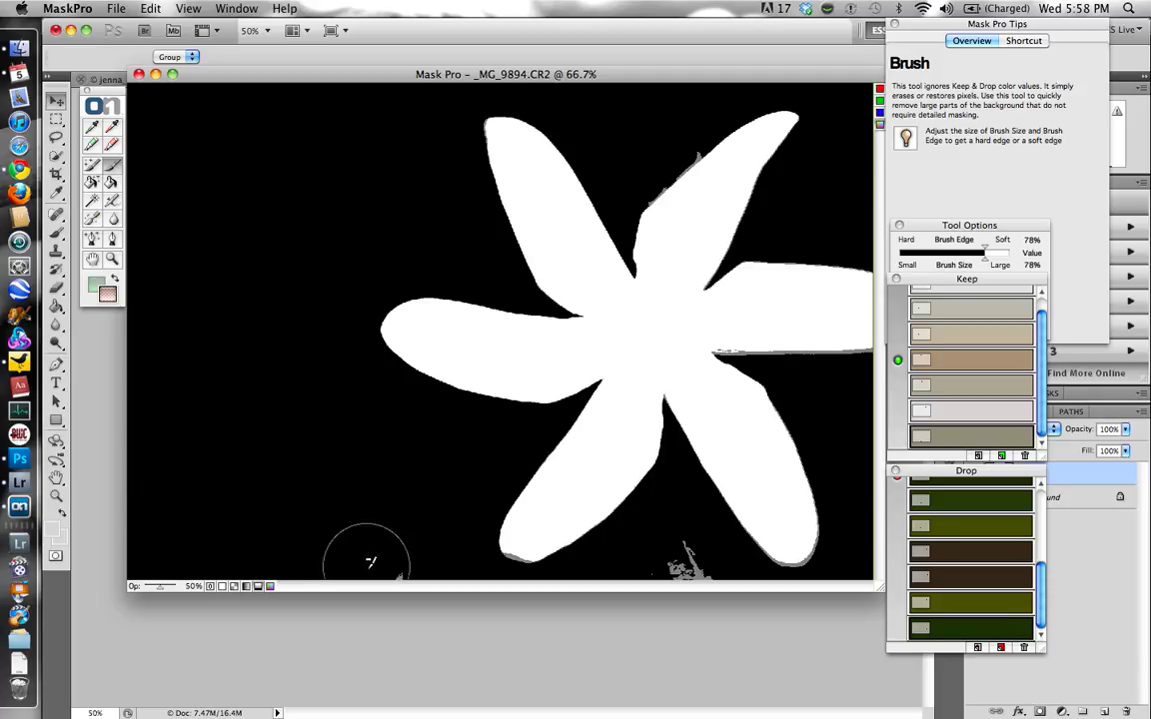
drag(669, 564, 681, 575)
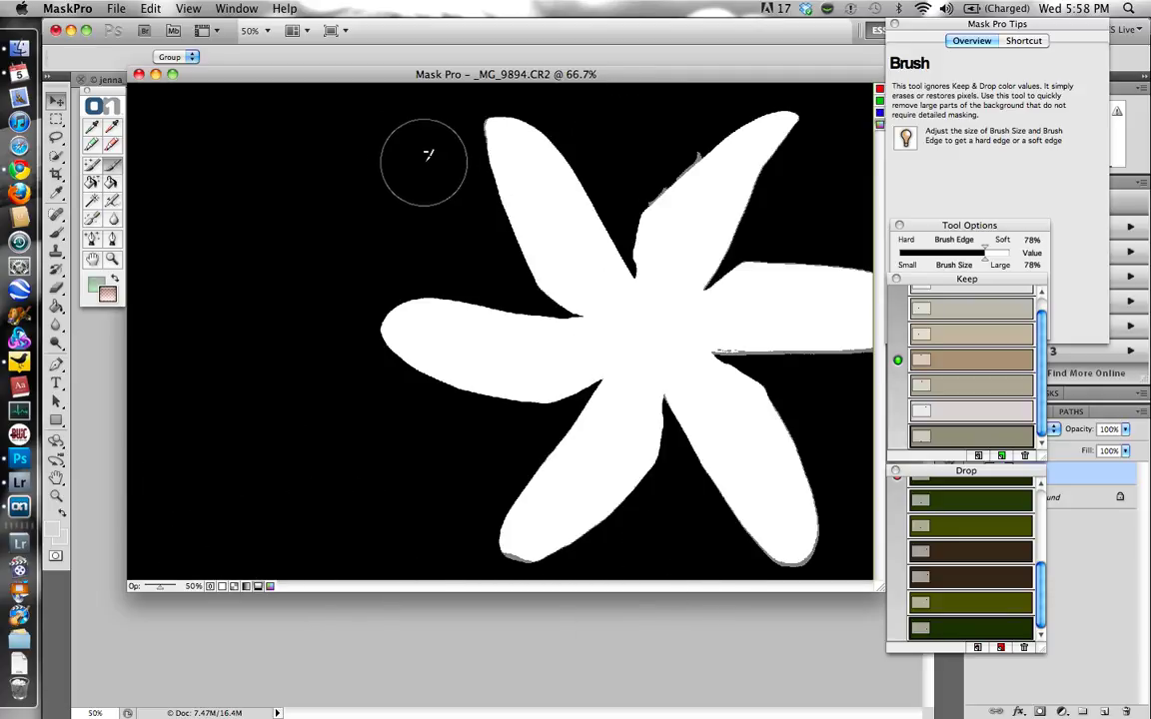
key(bracketleft)
key(bracketleft)
key(bracketleft)
key(bracketleft)
key(bracketleft)
key(bracketleft)
key(bracketleft)
key(bracketleft)
key(bracketleft)
key(bracketleft)
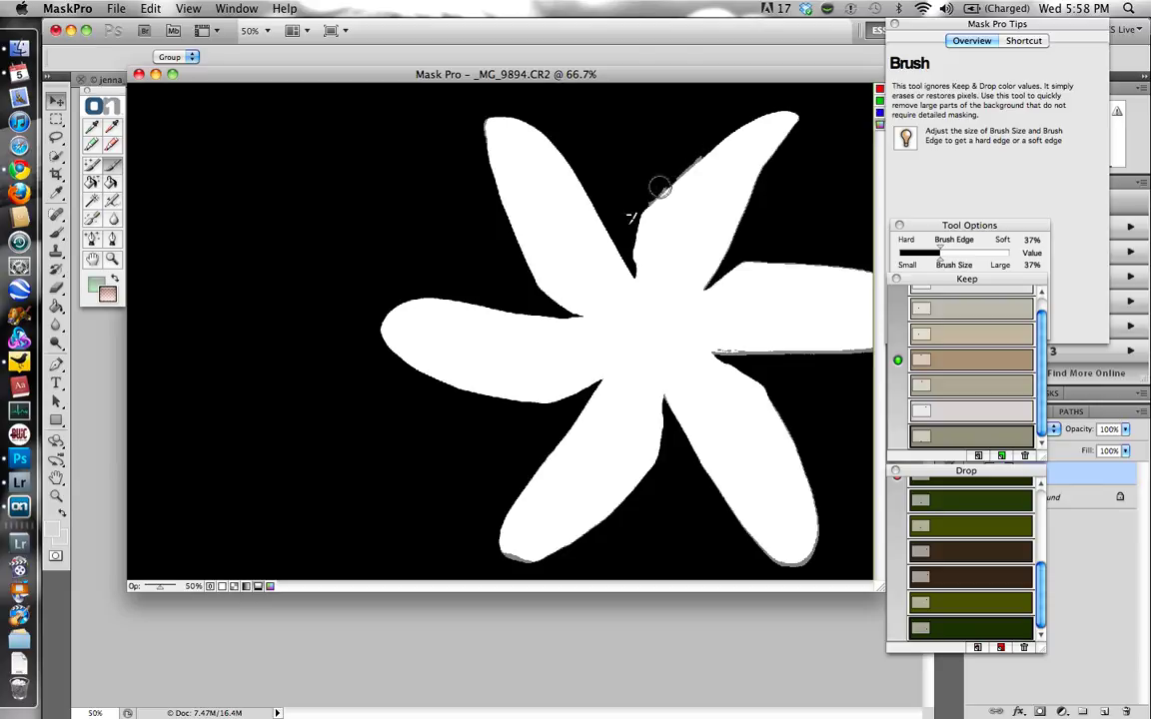
Preview the mask, original and cut-out views, then apply the mask via File > Save/Apply.
click(245, 587)
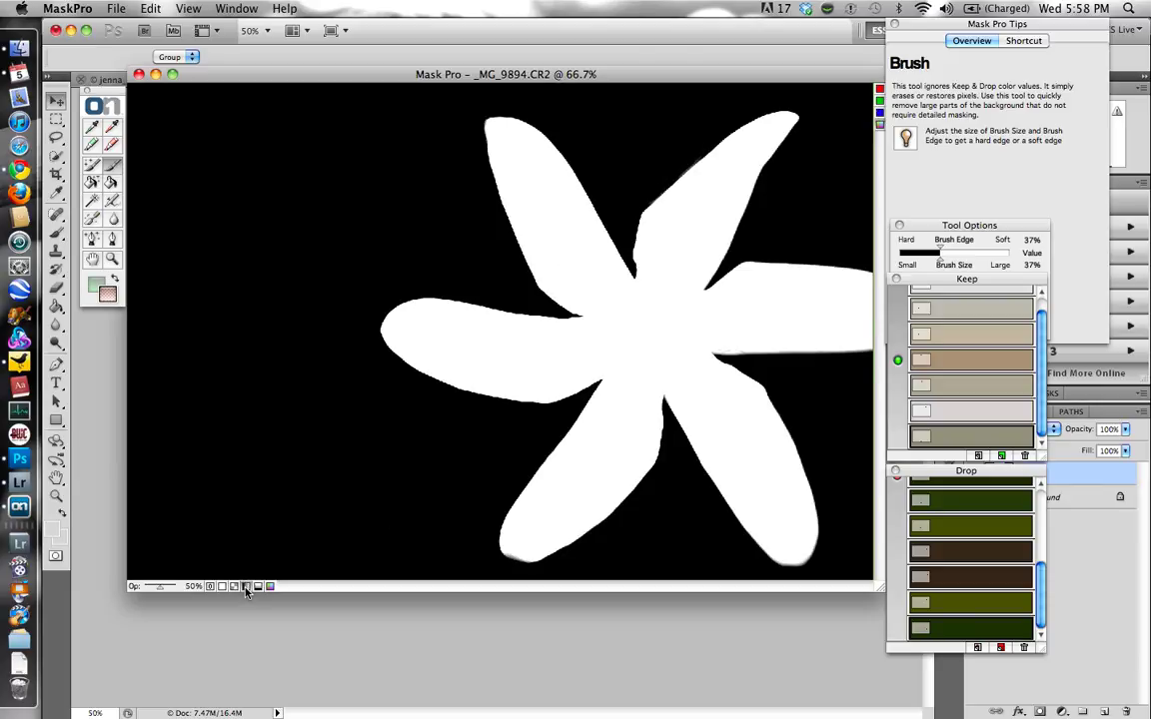
click(270, 587)
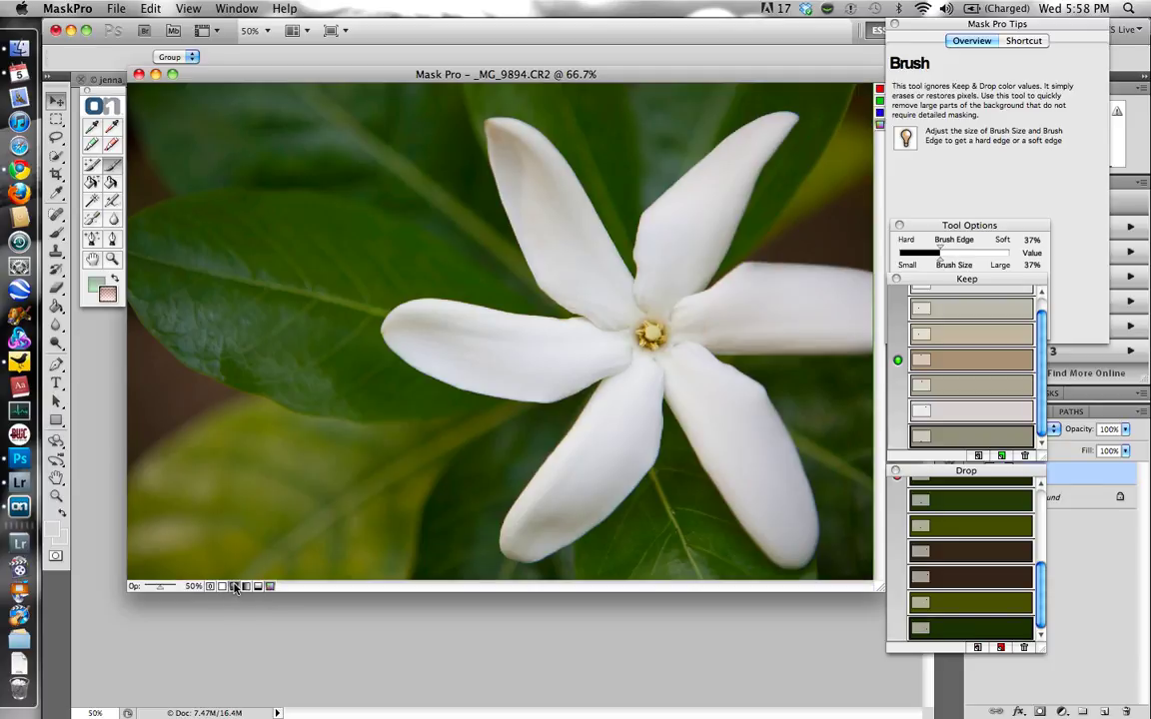
click(235, 587)
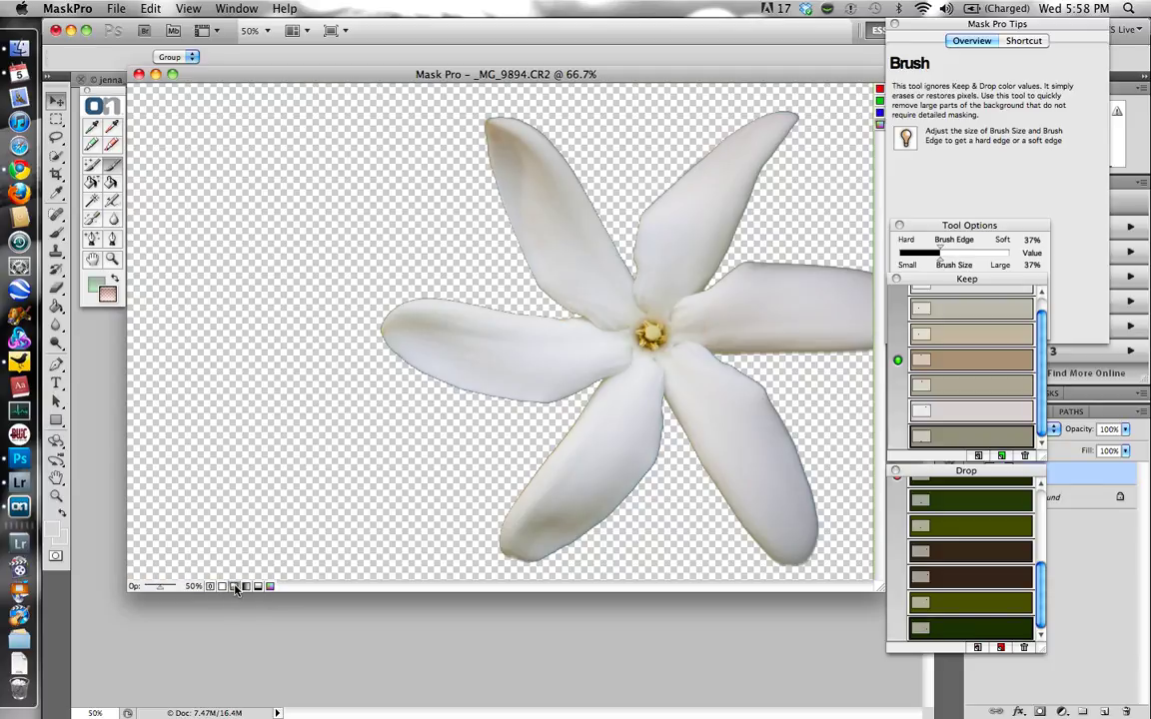
click(115, 10)
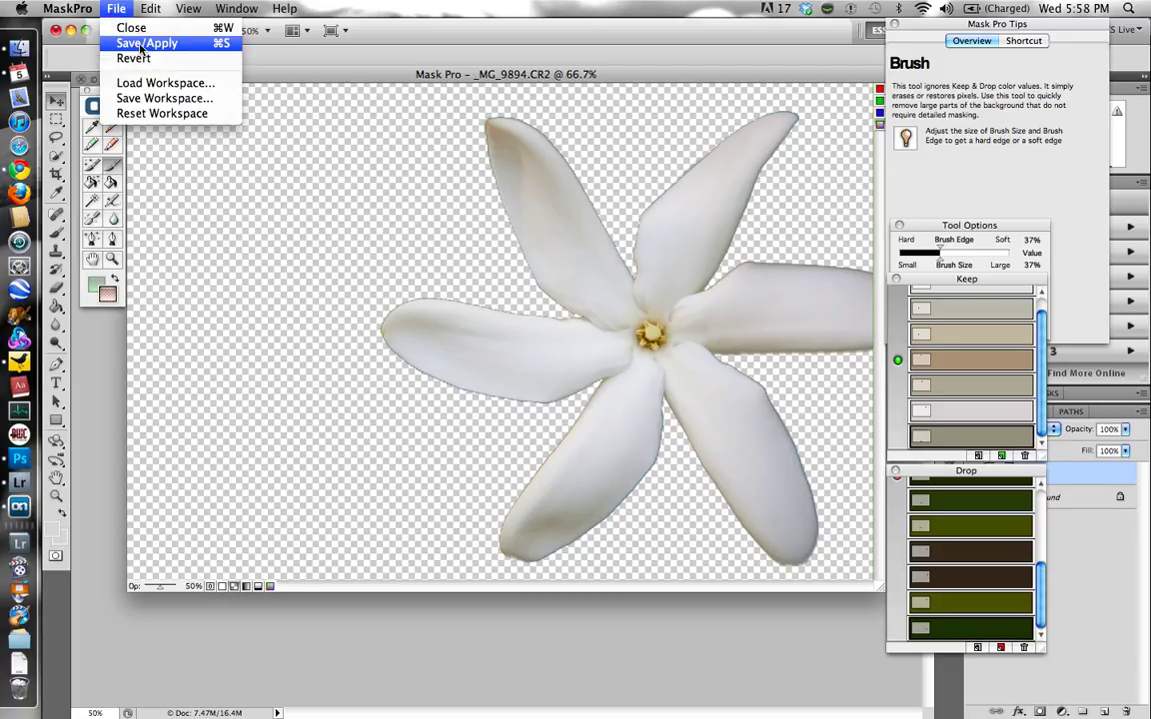
click(129, 41)
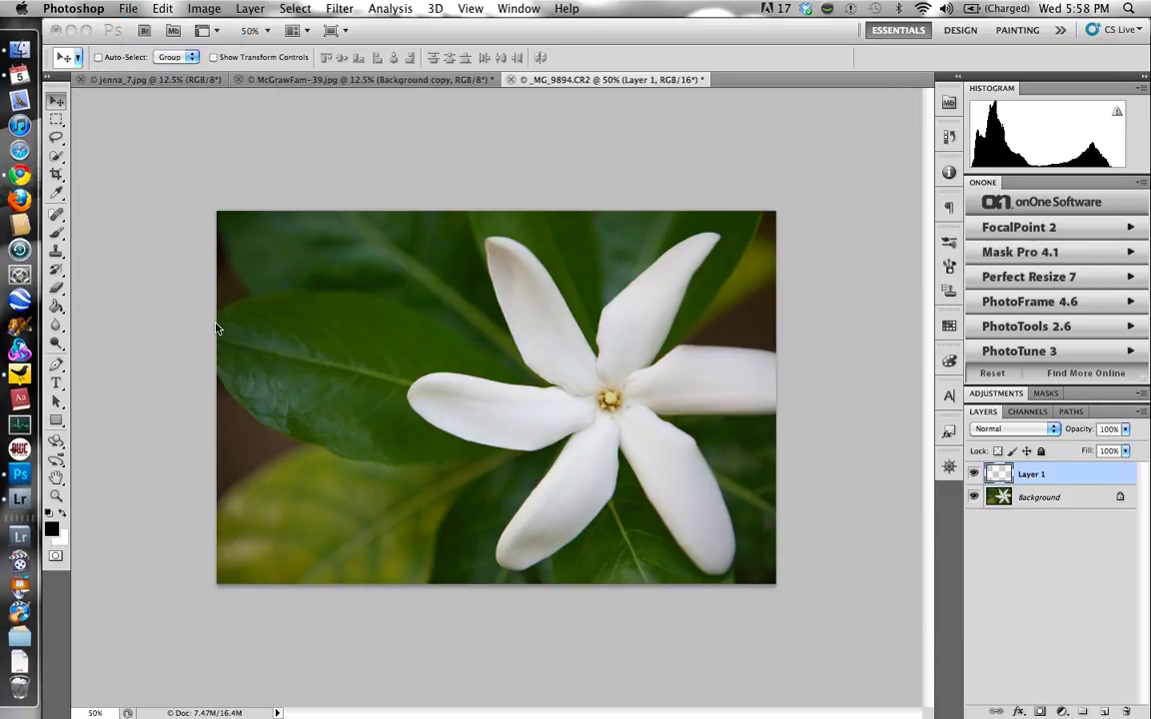
Hide the leafy Background layer and zoom in and out to check the flower's petal edges.
click(974, 498)
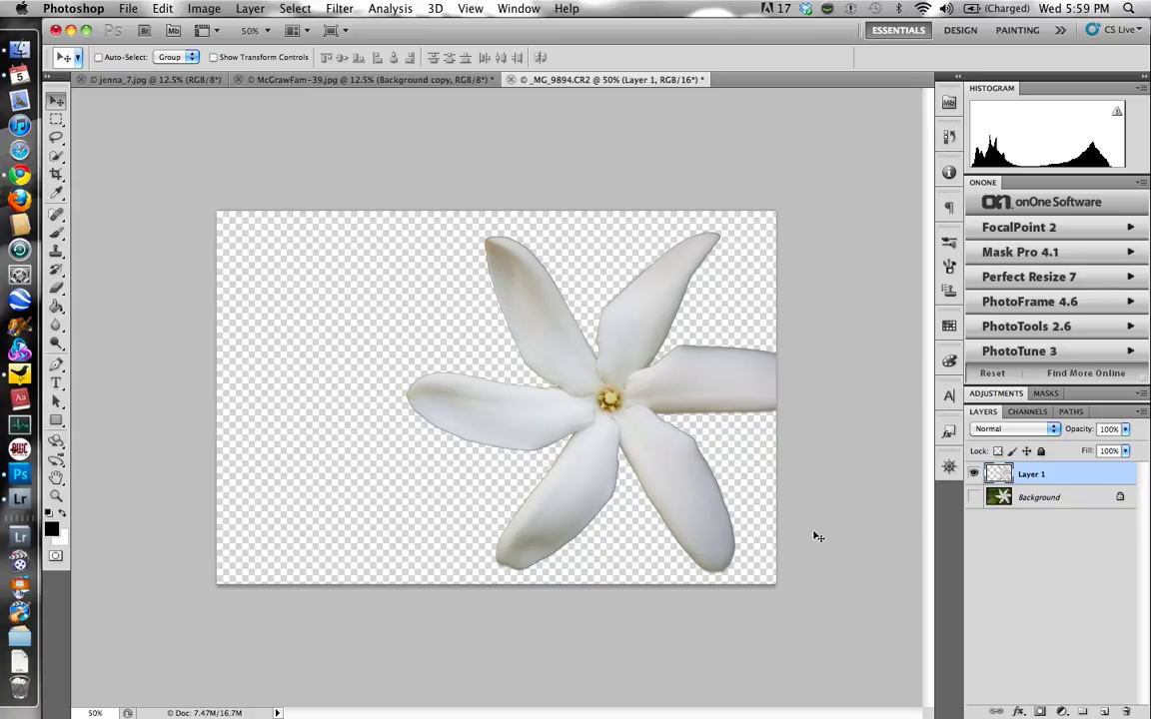
key(super+equal)
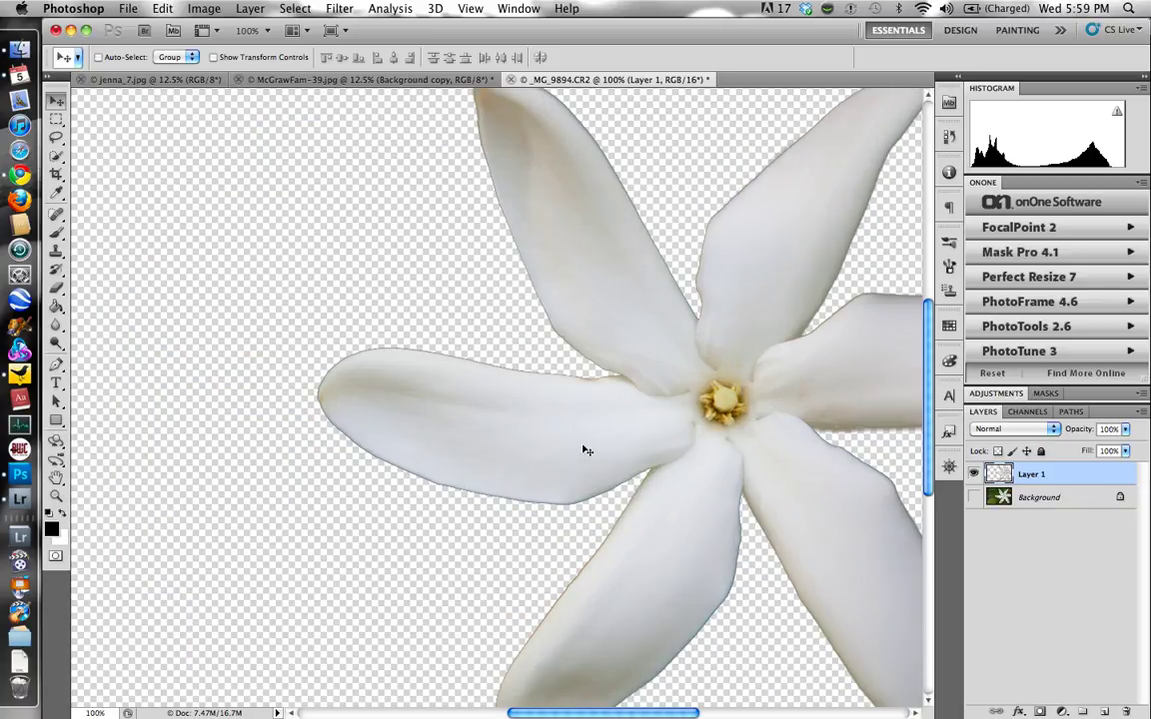
key(super+equal)
key(super+minus)
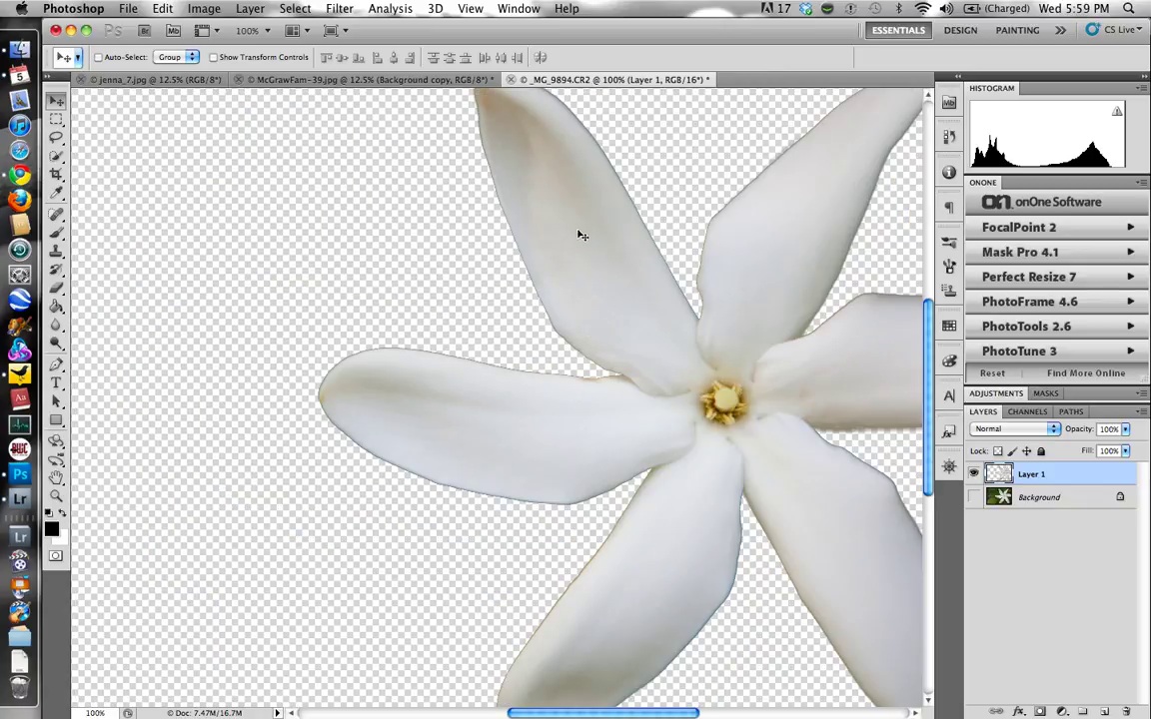
key(super+equal)
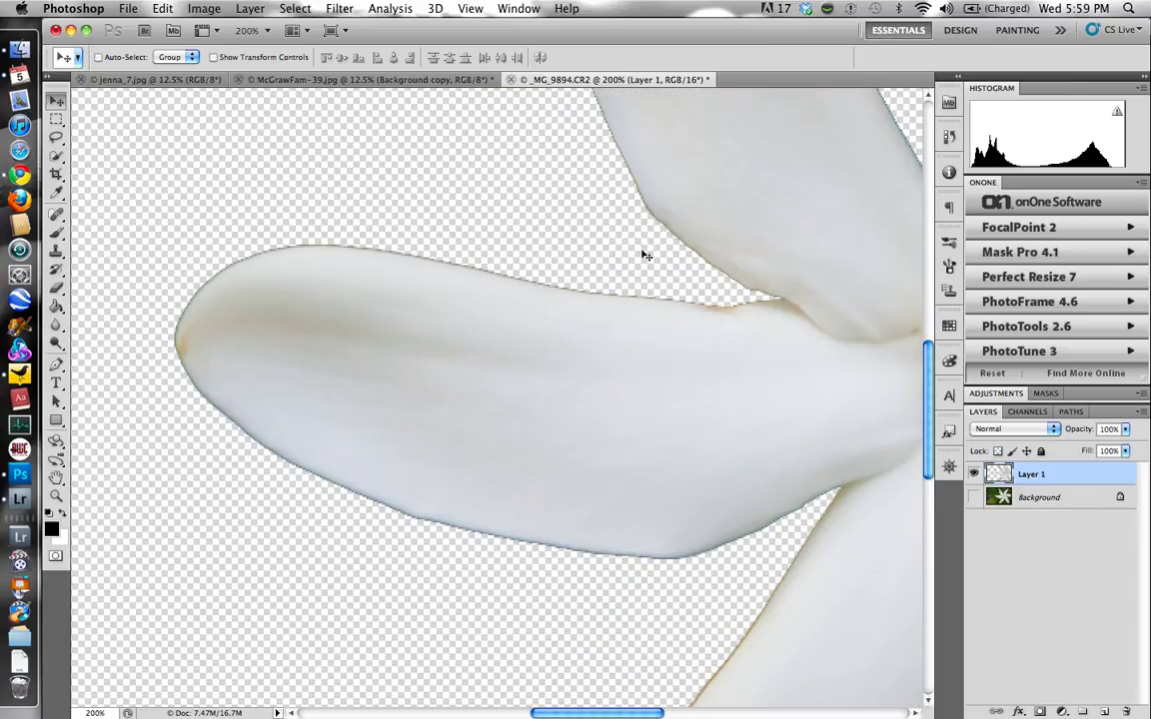
key(super+minus)
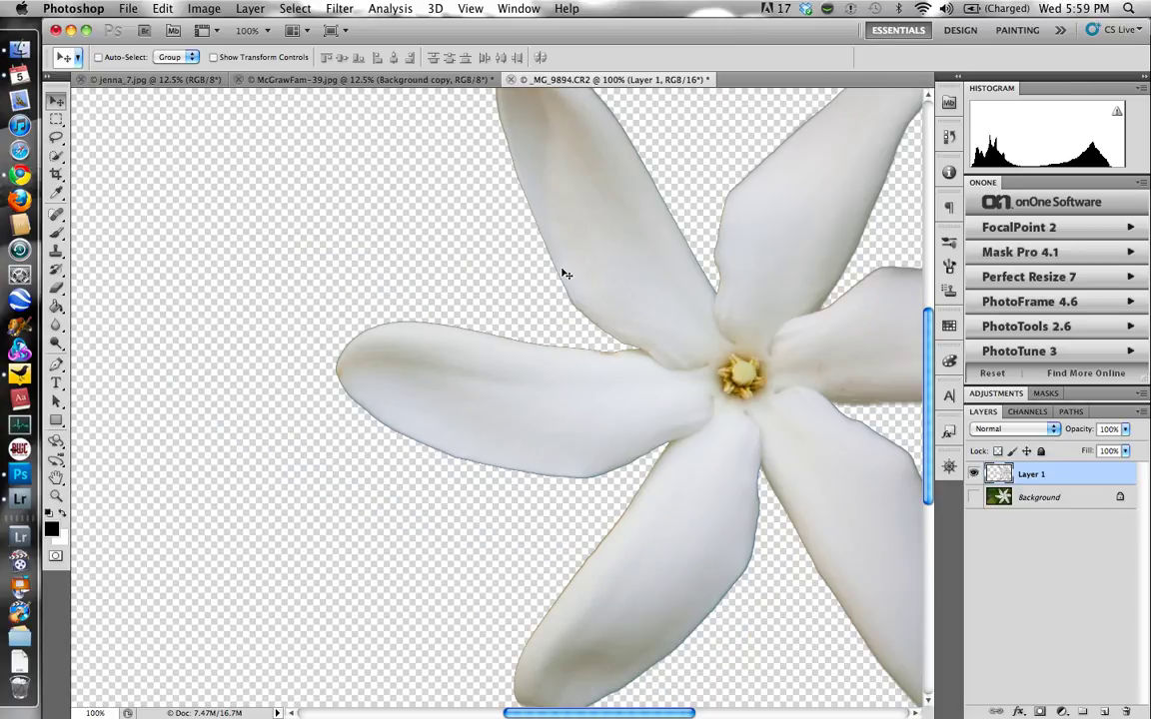
key(super+minus)
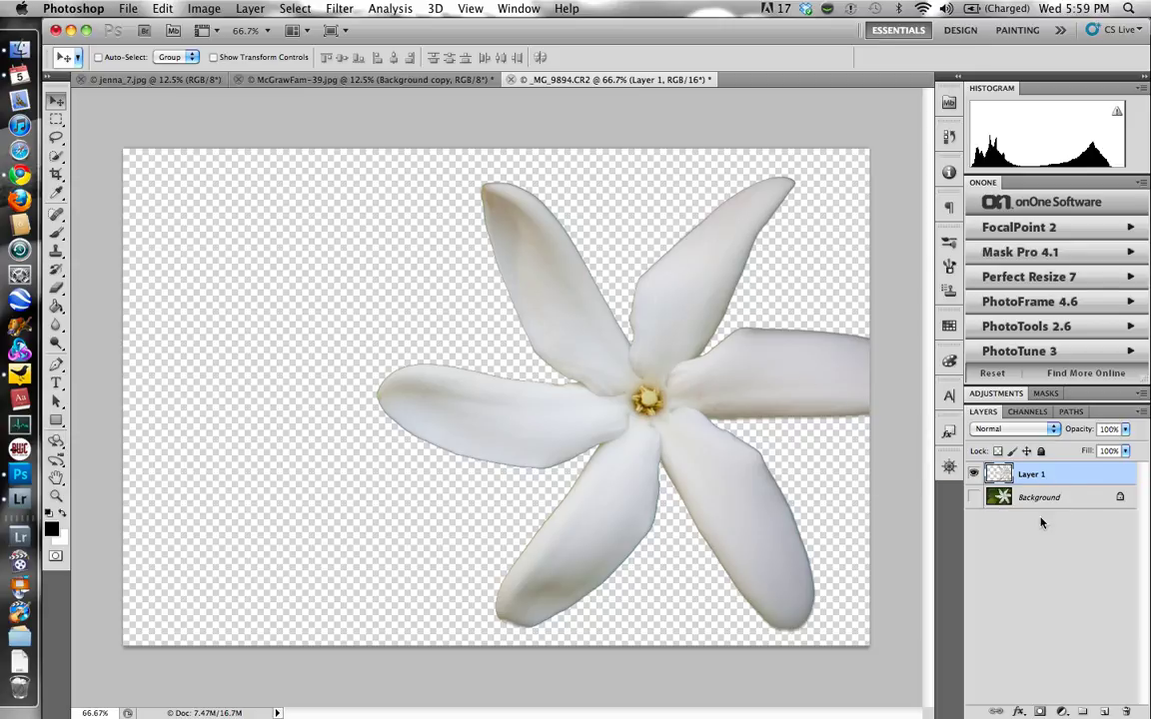
Add a new layer above Background named 'black' and fill it with black.
click(1079, 500)
key(super+shift+n)
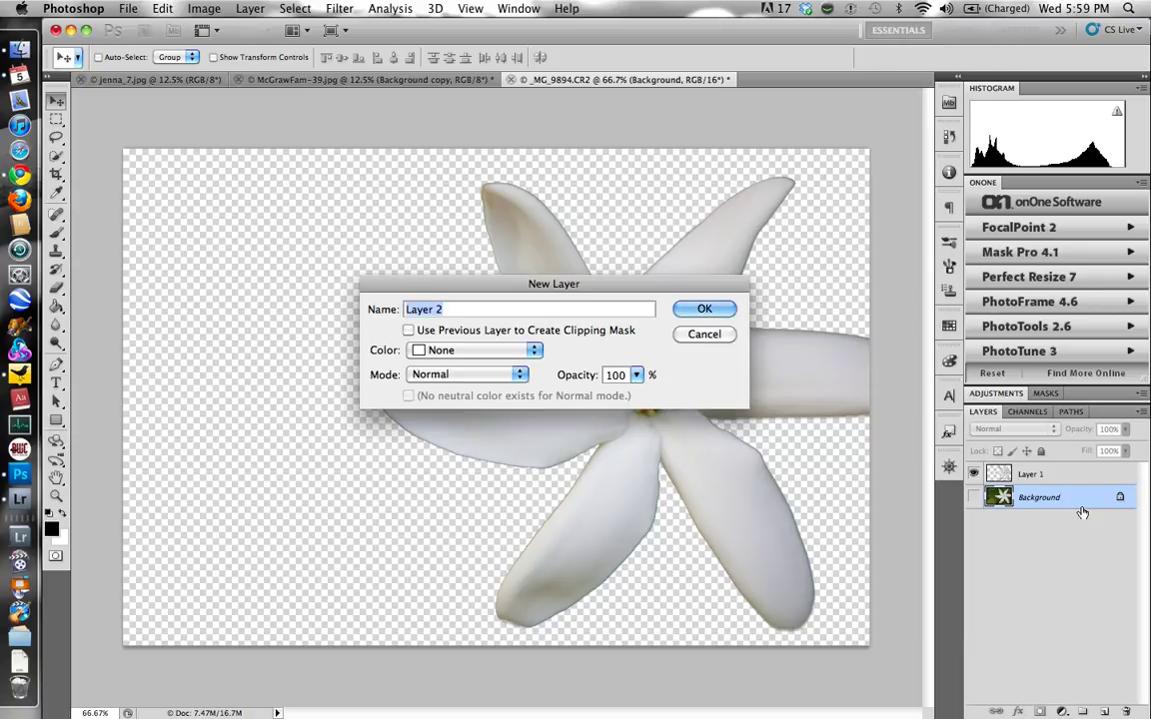
key(Return)
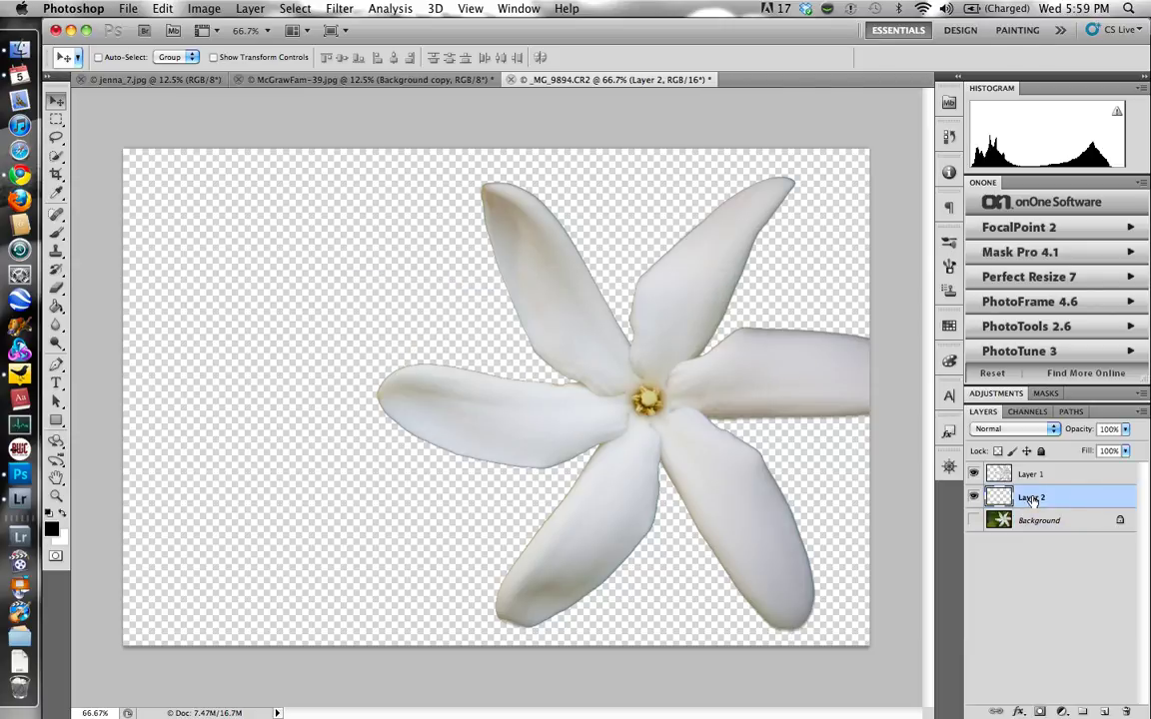
double_click(1030, 497)
text(black)
key(Return)
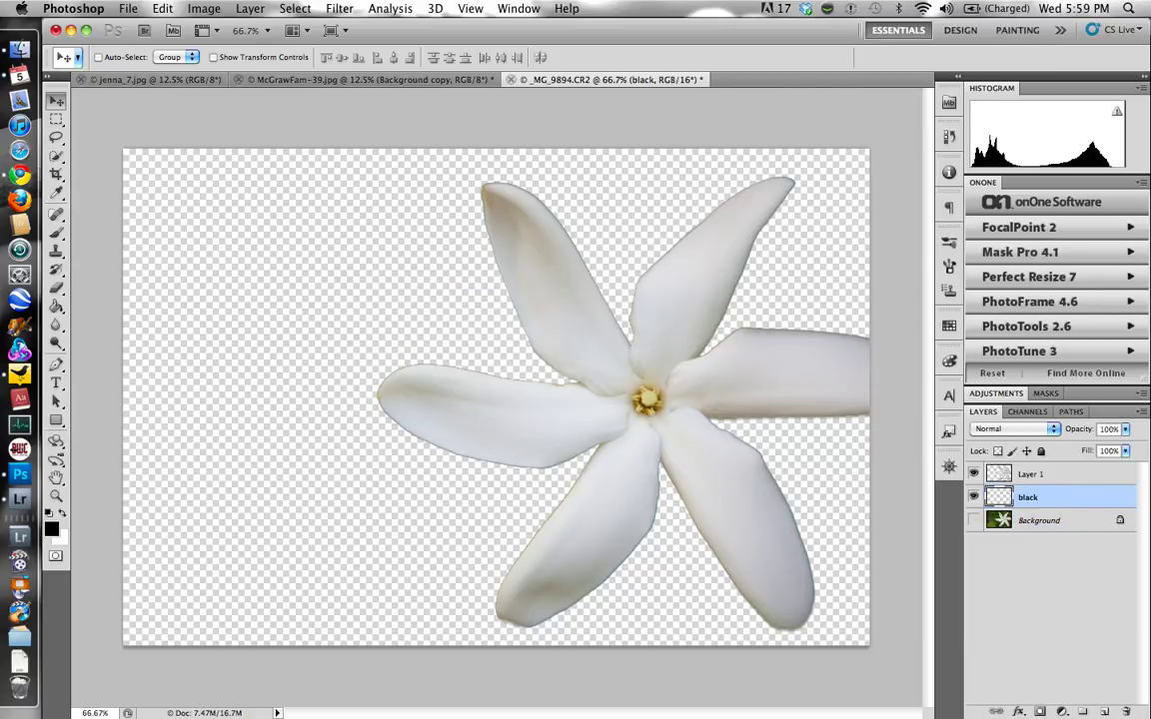
click(56, 307)
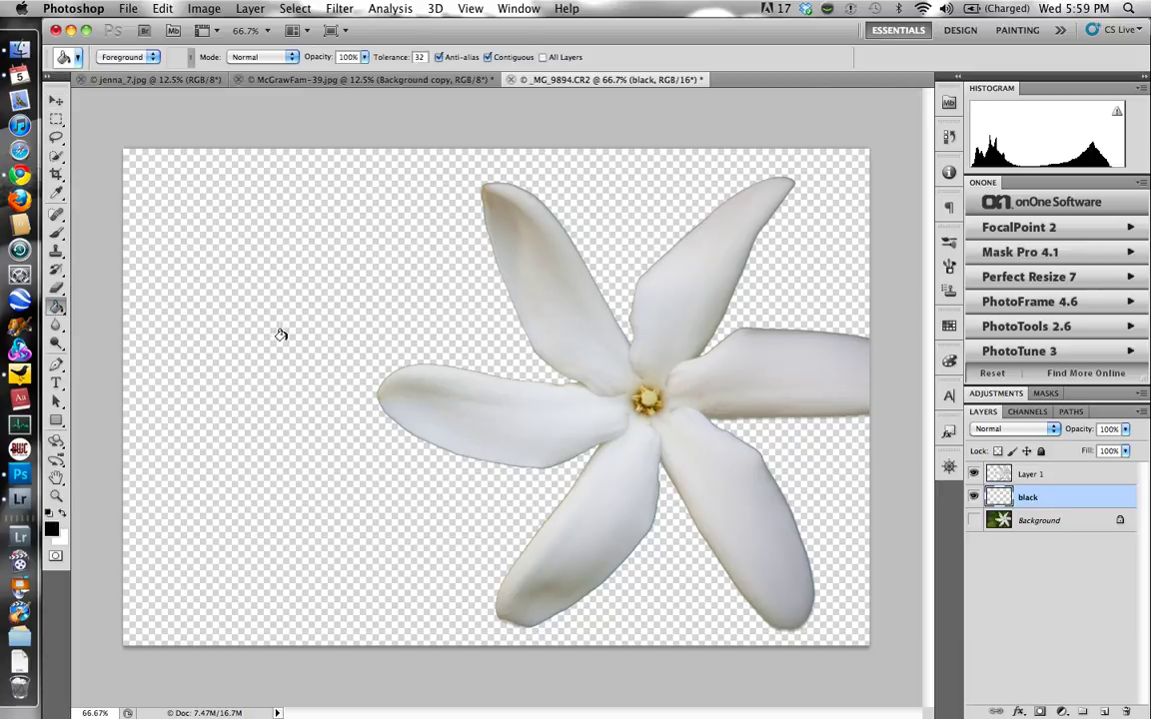
click(202, 450)
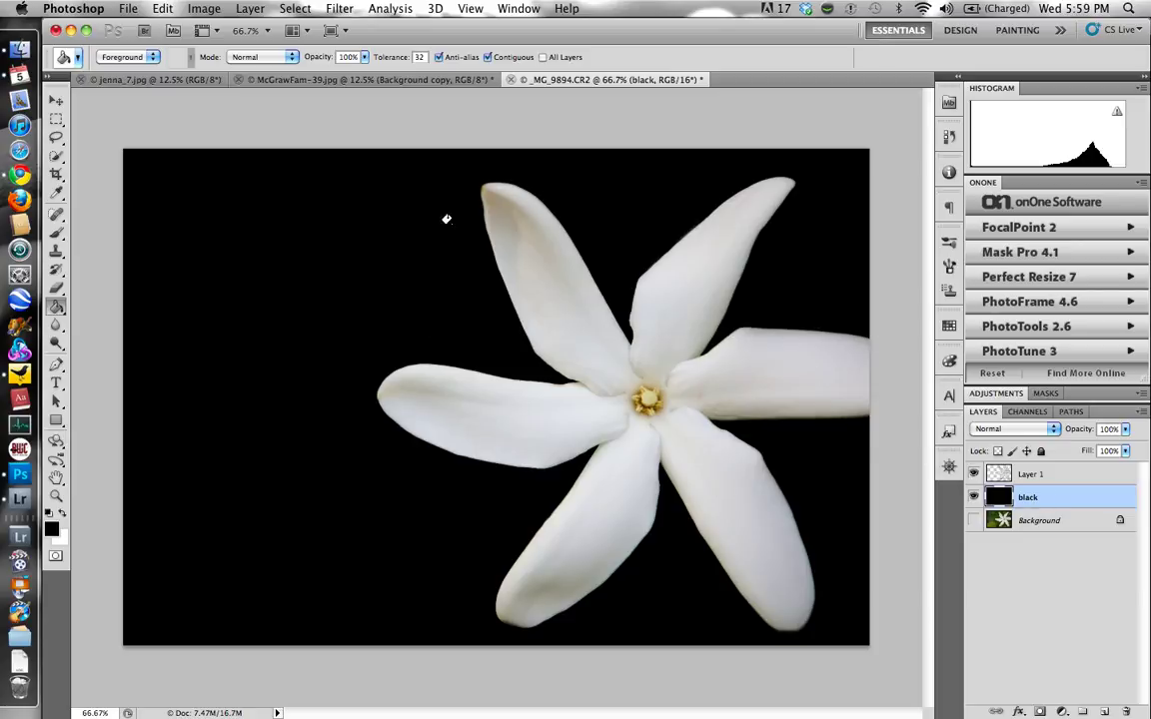
Move the Layer 1 flower toward the right and enlarge it slightly with Free Transform.
click(1038, 476)
key(v)
mouse_move(624, 381)
mouse_down()
mouse_move(326, 367)
mouse_move(634, 361)
mouse_move(720, 393)
mouse_move(694, 362)
mouse_up()
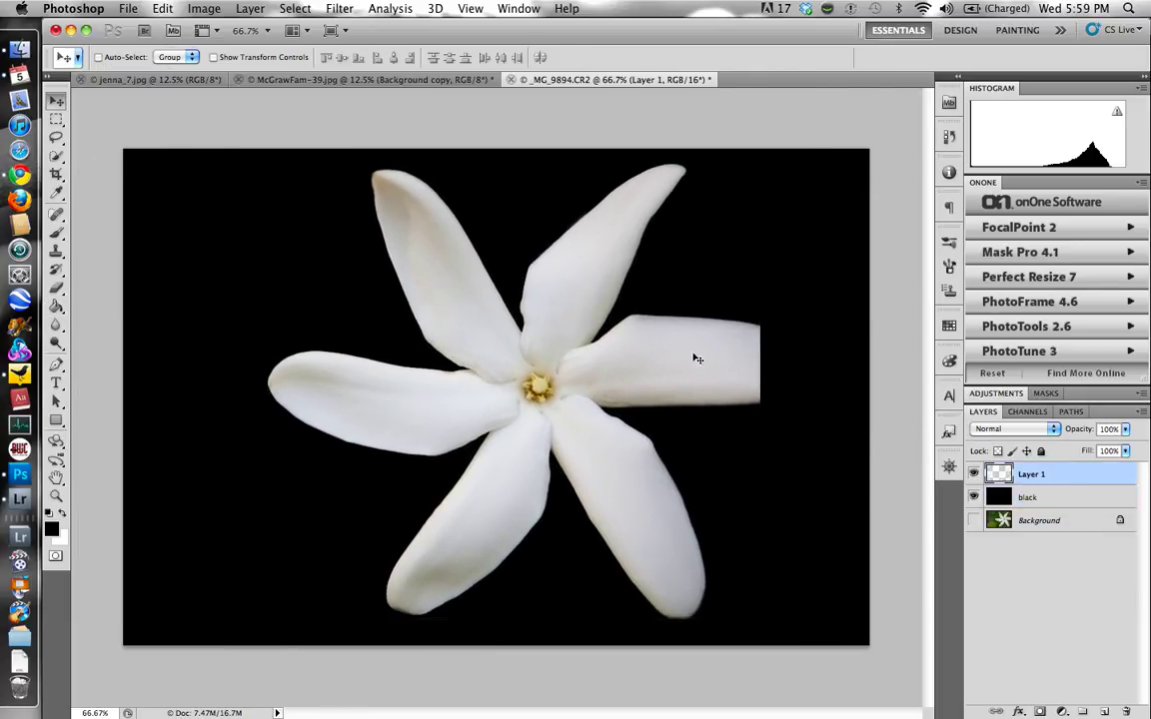
drag(482, 327, 646, 353)
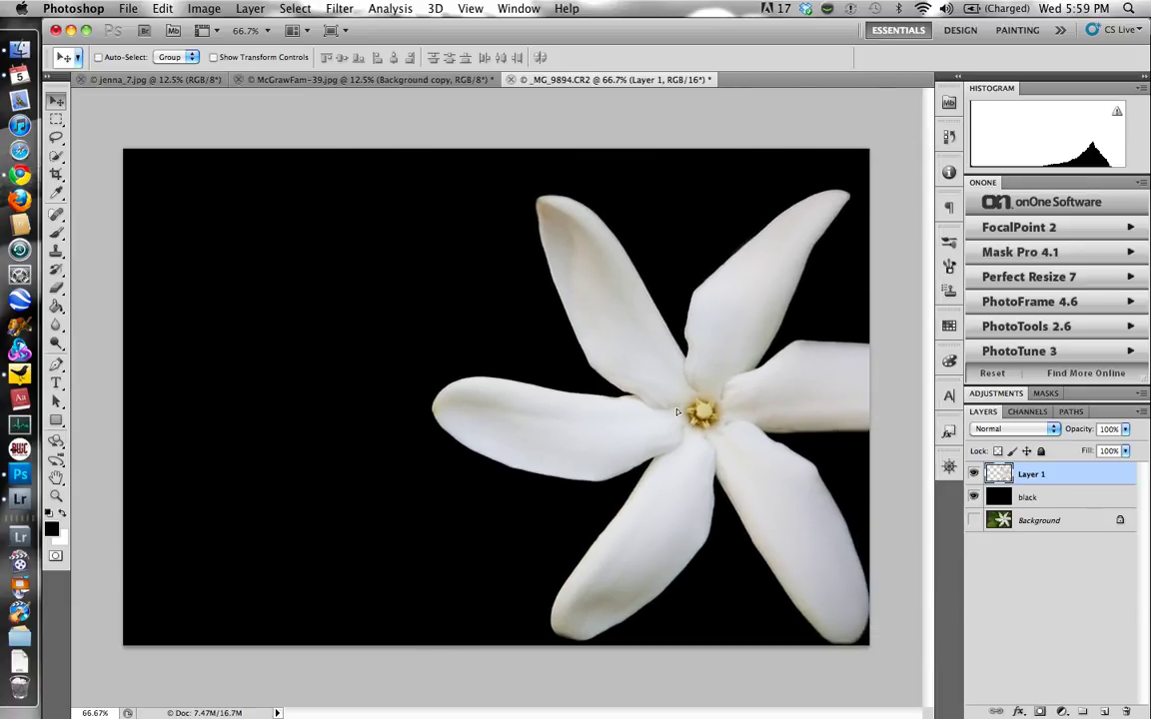
key(super+t)
drag(427, 191, 383, 150)
key(Return)
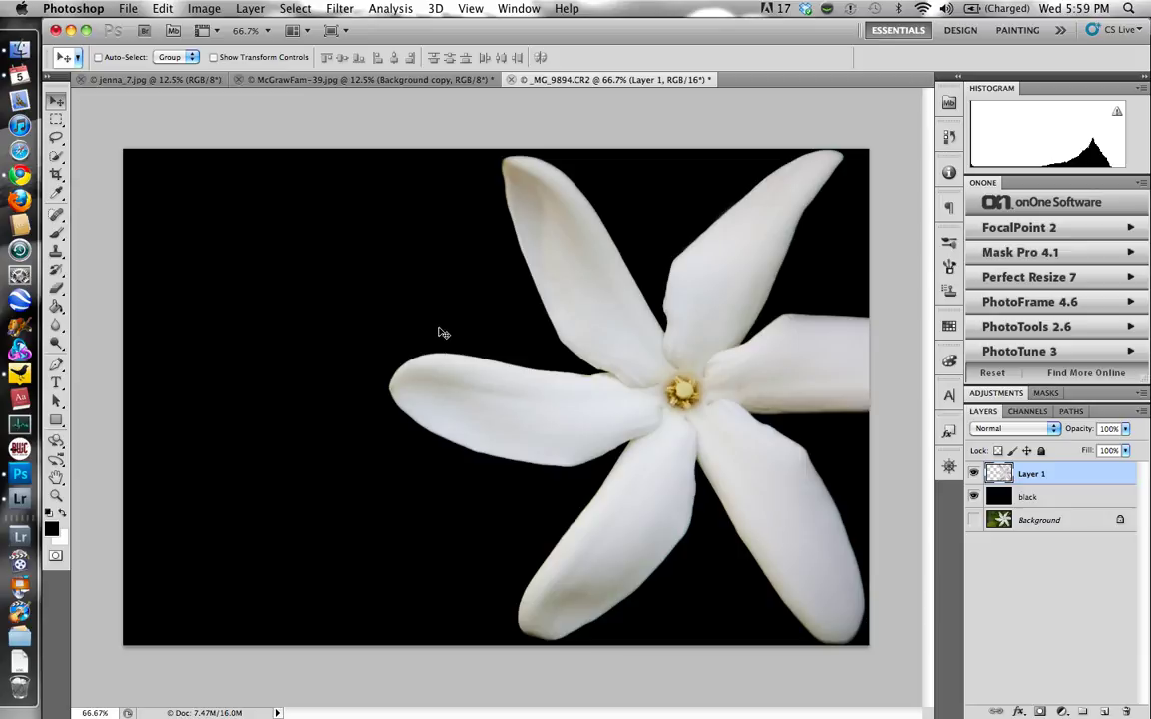